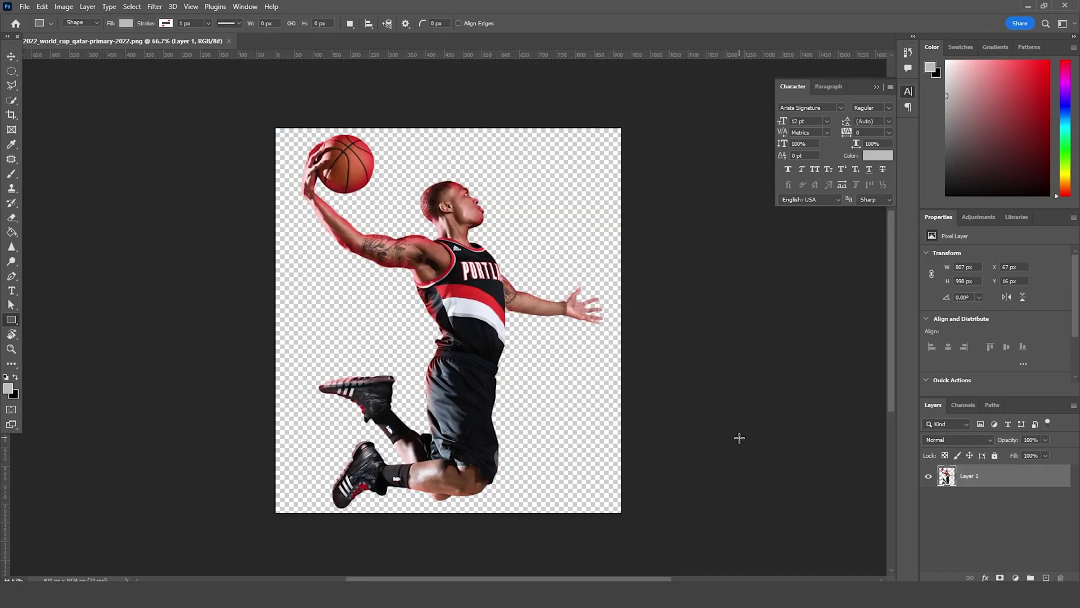
- Create a new 4 x 5 inch portrait document at 300 pixels/inch in RGB Color with a white background
{"action": "key", "text": "ctrl+n"}
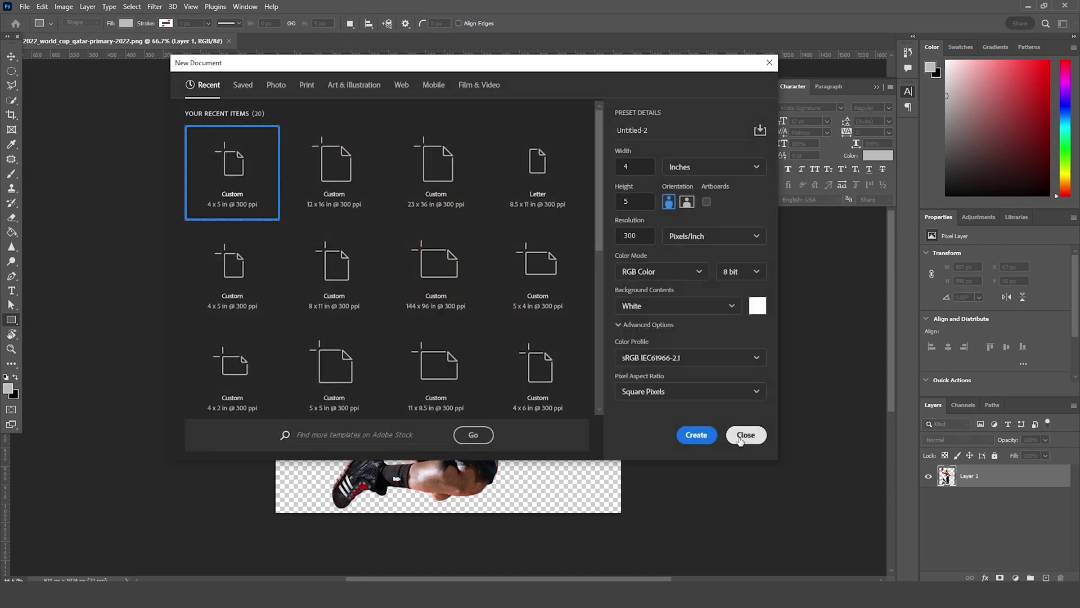
{"action": "left_click", "coordinate": [631, 167]}
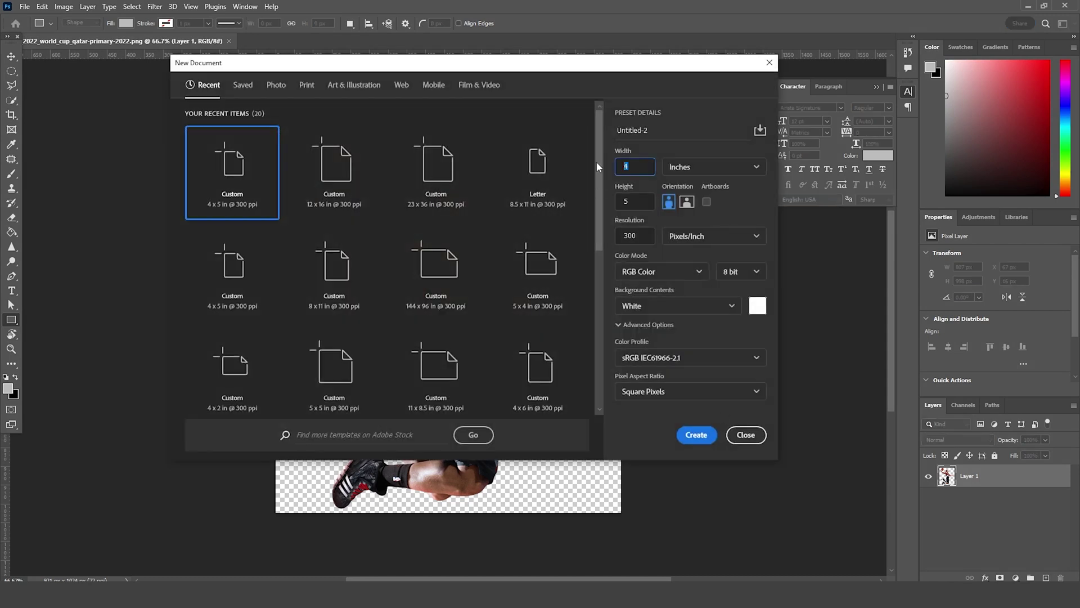
{"action": "key", "text": "Tab"}
{"action": "key", "text": "Tab"}
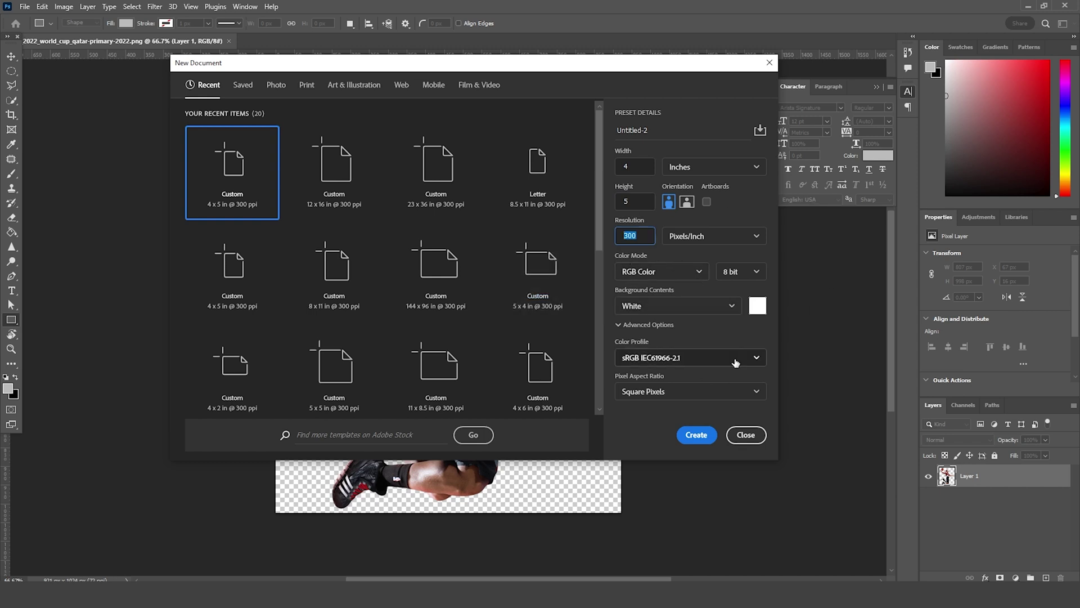
{"action": "left_click", "coordinate": [689, 437]}
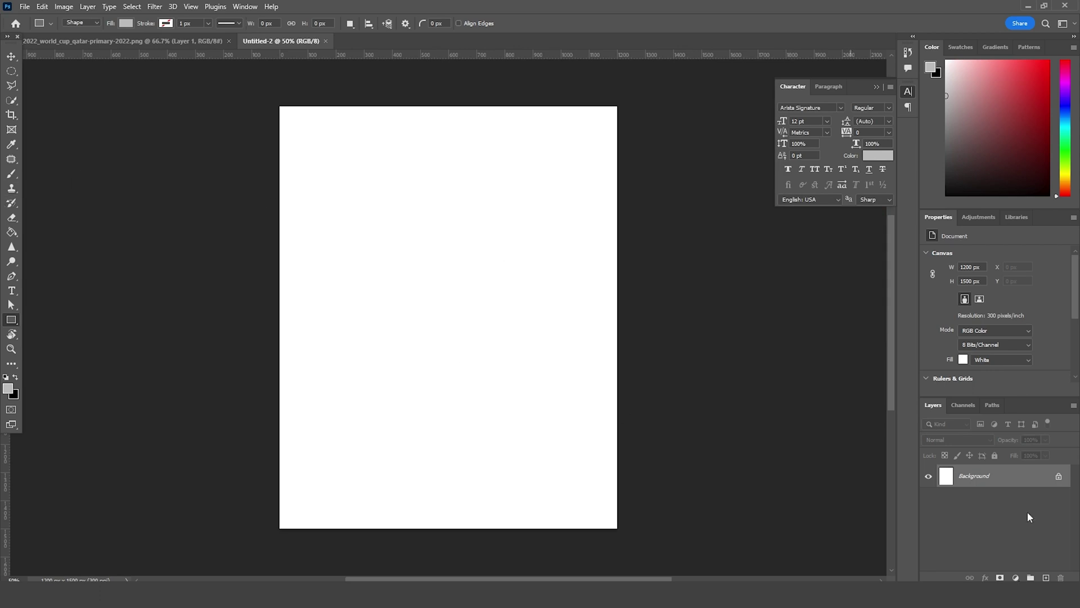
- Add a dark grey Solid Color fill layer over the background and name it bg
{"action": "left_click", "coordinate": [1016, 577]}
{"action": "left_click", "coordinate": [951, 381]}
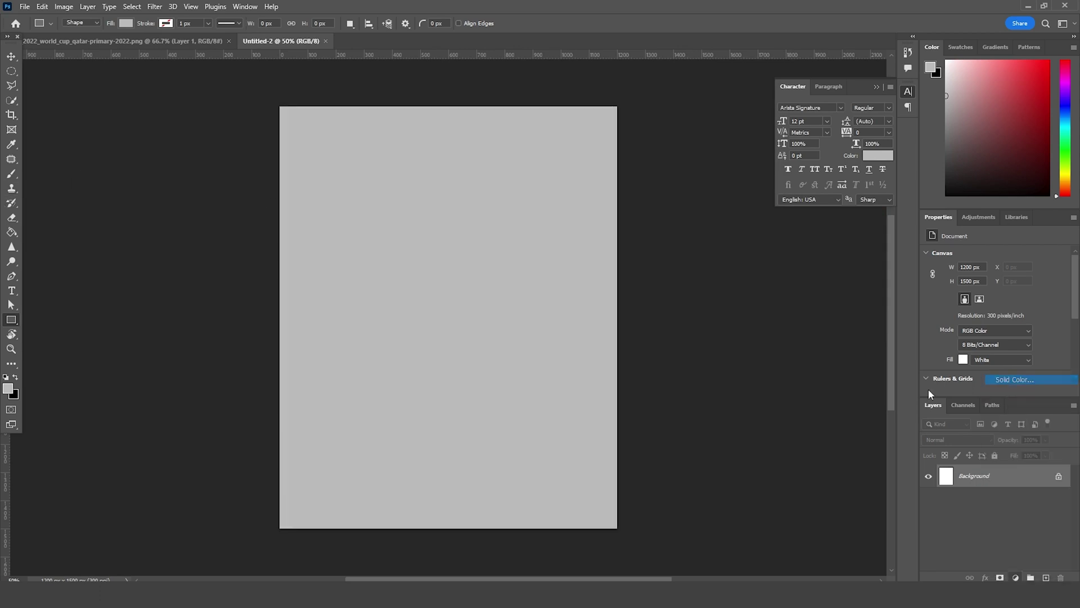
{"action": "left_click_drag", "start_coordinate": [701, 346], "coordinate": [697, 359]}
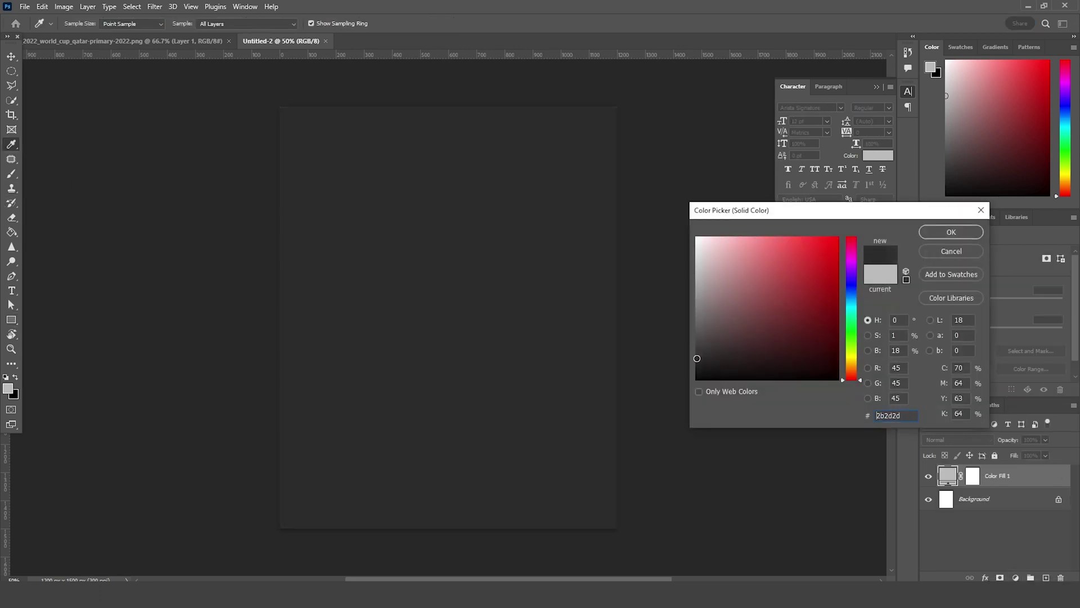
{"action": "left_click", "coordinate": [928, 232]}
{"action": "double_click", "coordinate": [1000, 478]}
{"action": "type", "text": "bg"}
{"action": "key", "text": "Return"}
- Add a new empty layer above bg and choose the Graffiti 10 brush at 2500 px
{"action": "key", "text": "b"}
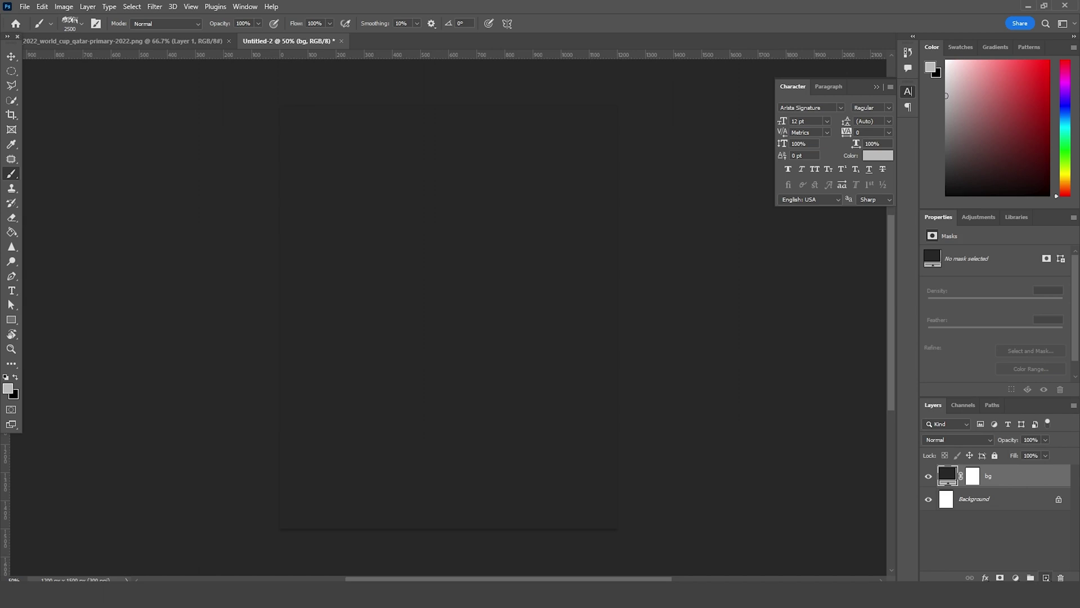
{"action": "left_click", "coordinate": [1046, 577]}
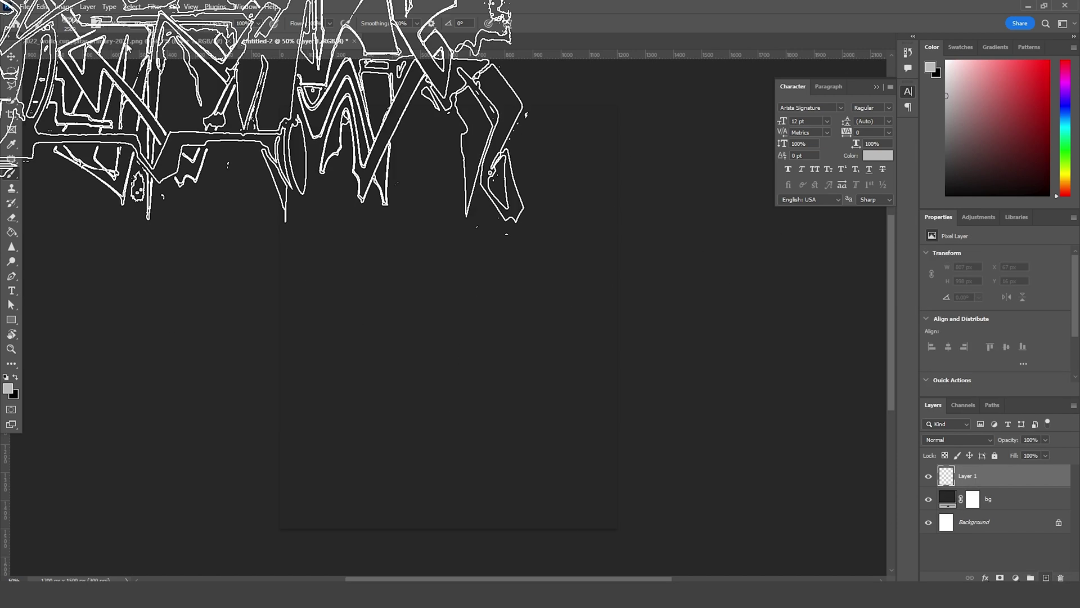
{"action": "left_click", "coordinate": [81, 23]}
{"action": "scroll", "coordinate": [97, 299], "scroll_direction": "up", "scroll_amount": 1}
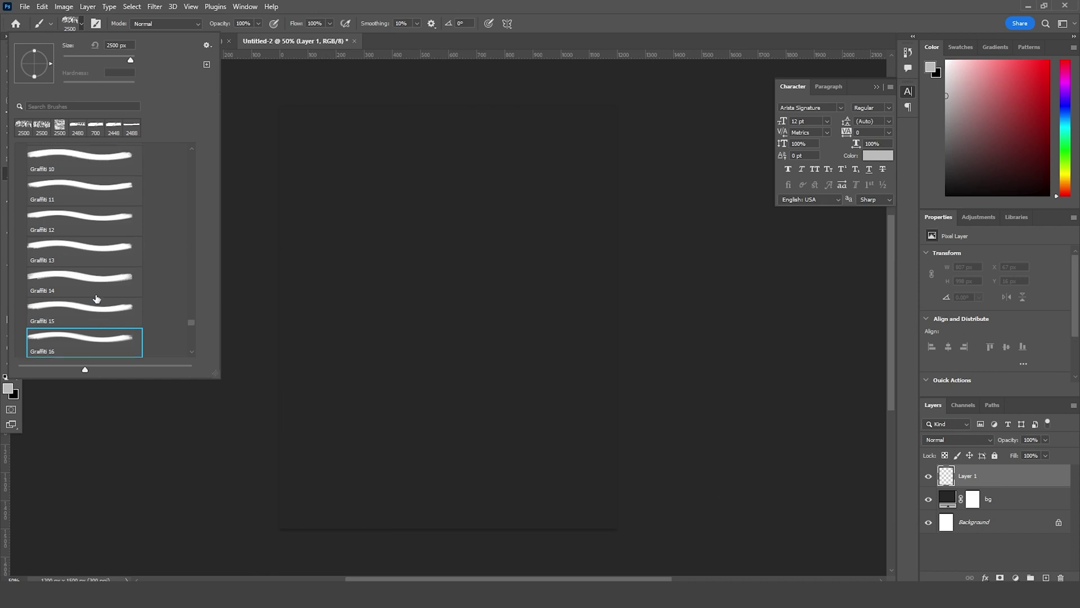
{"action": "scroll", "coordinate": [90, 284], "scroll_direction": "up", "scroll_amount": 3}
{"action": "left_click", "coordinate": [89, 252]}
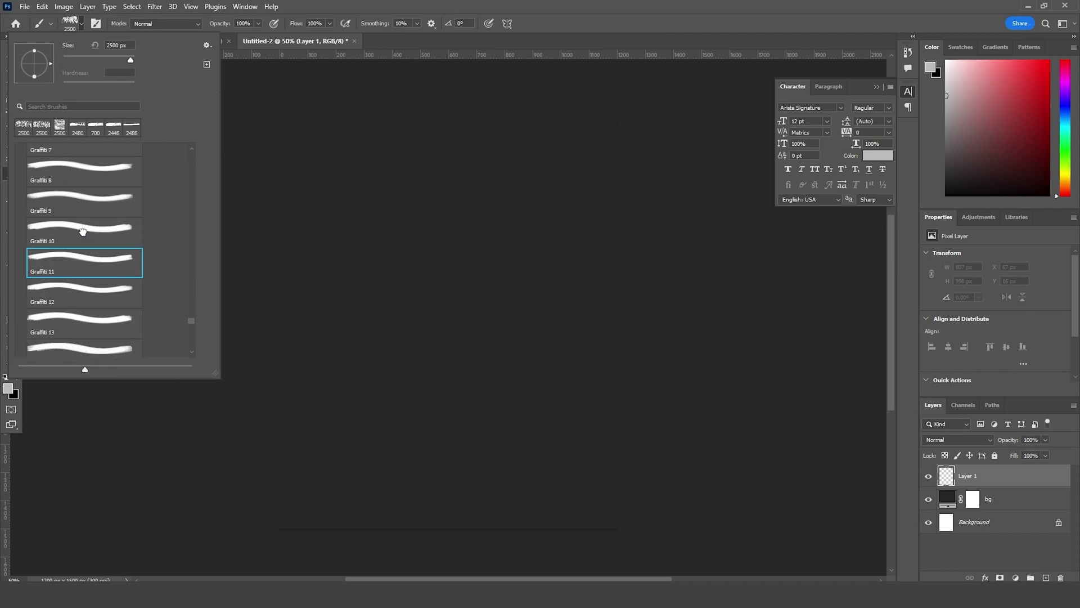
{"action": "left_click", "coordinate": [83, 232]}
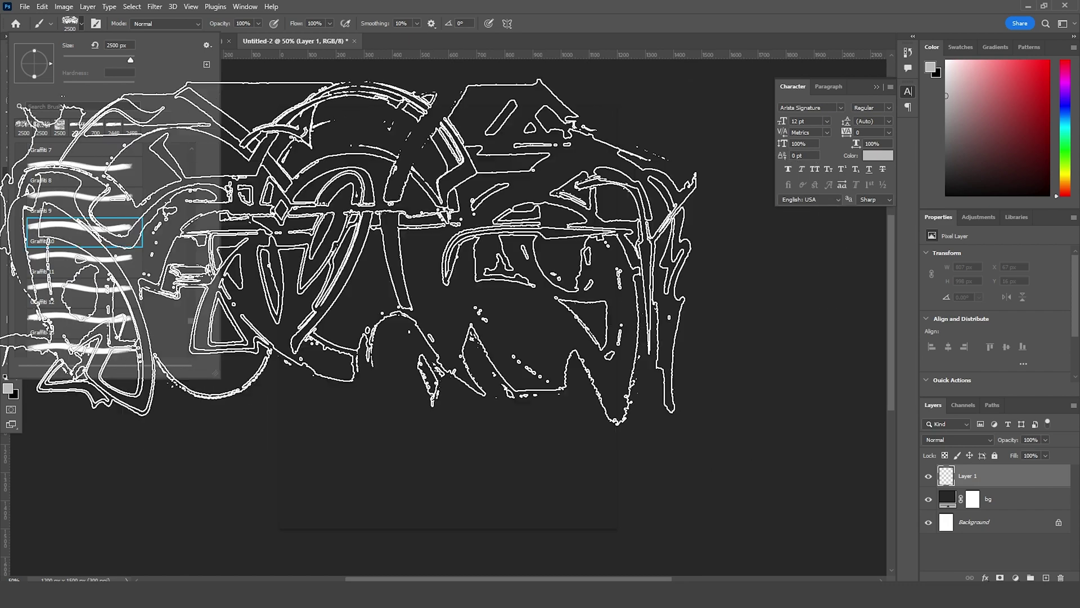
{"action": "left_click", "coordinate": [949, 485]}
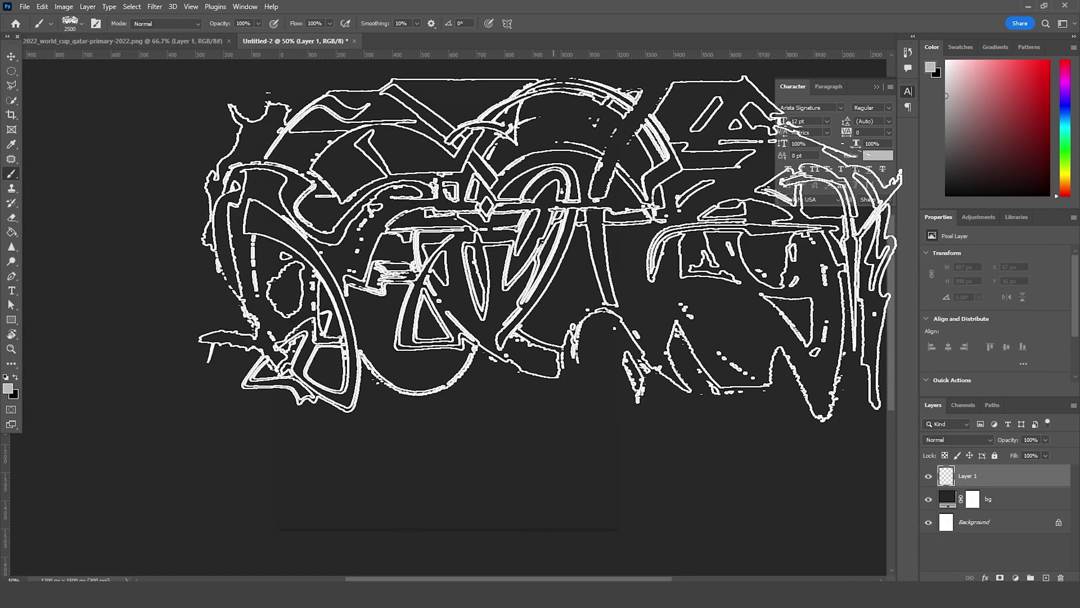
- Set the foreground colour to light grey #bbbbbb and stamp the graffiti brush over the upper part of the canvas
{"action": "left_click", "coordinate": [8, 388]}
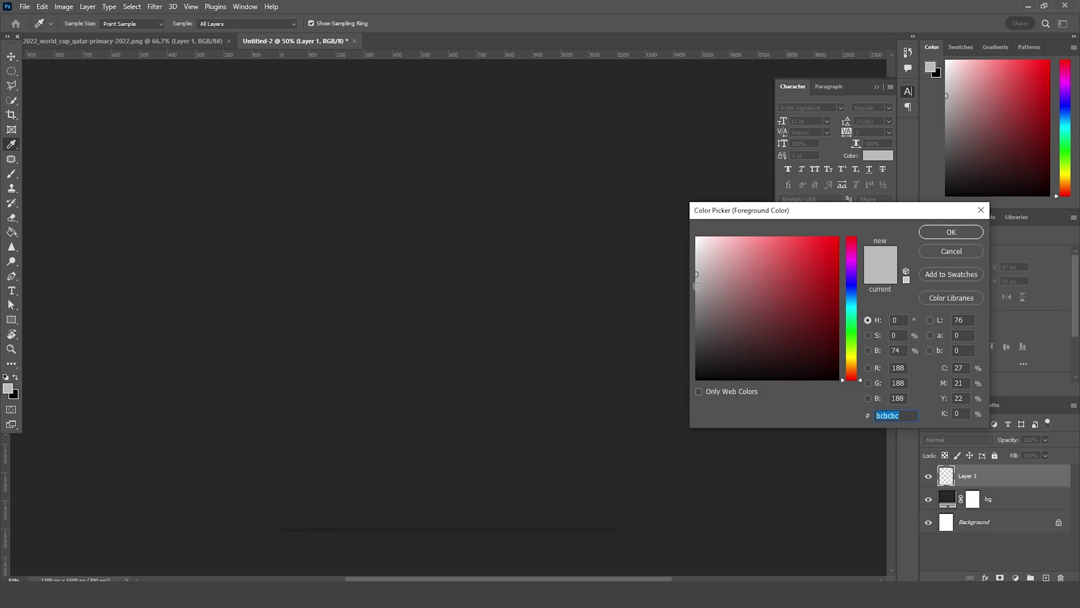
{"action": "left_click", "coordinate": [695, 275]}
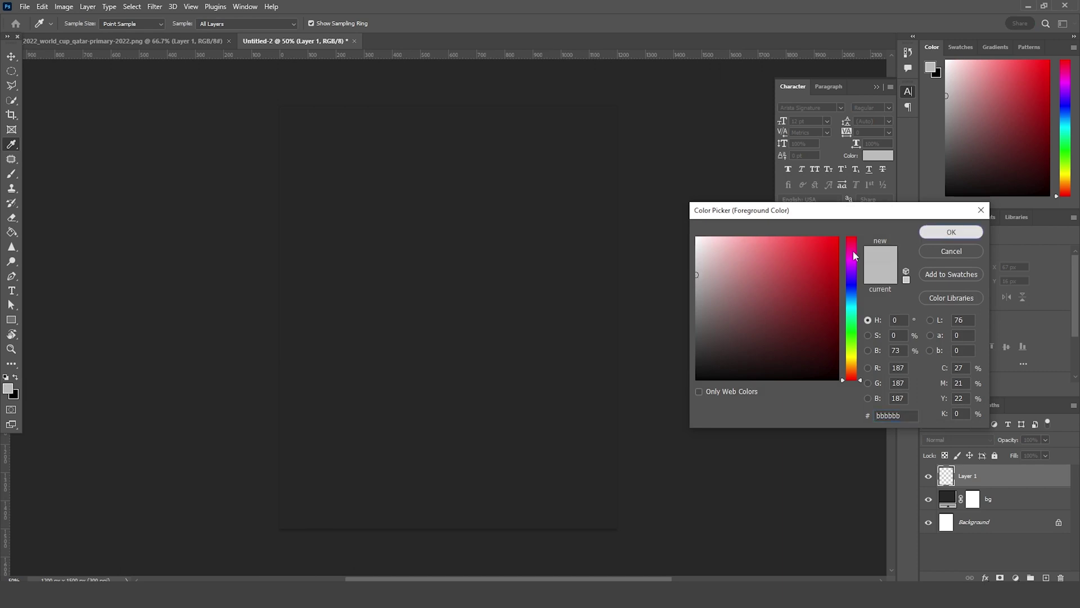
{"action": "left_click", "coordinate": [951, 232]}
{"action": "left_click", "coordinate": [484, 264]}
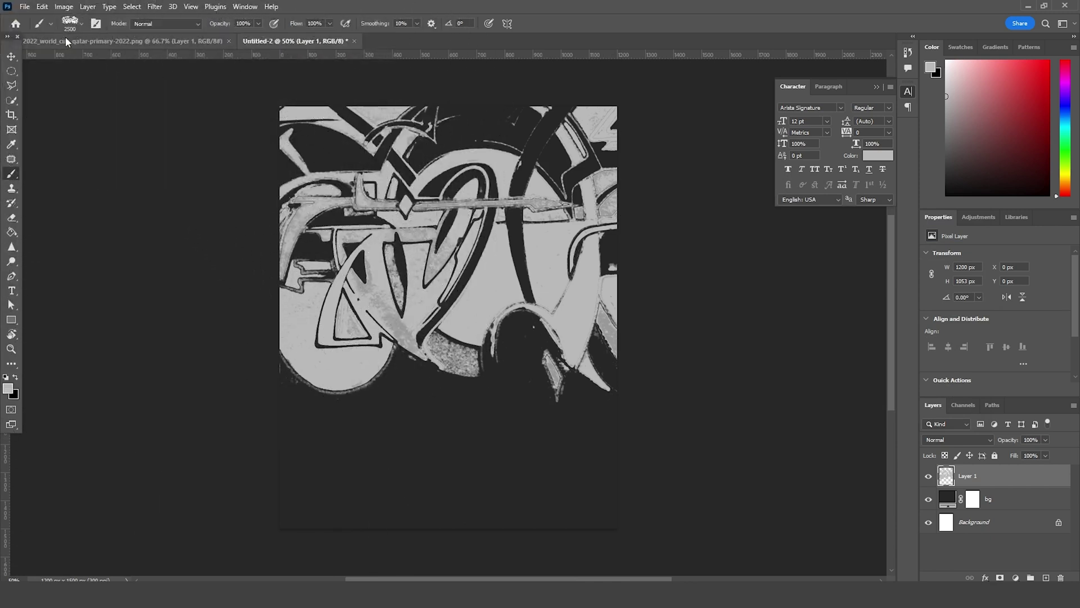
- Stamp the Graffiti 12 brush at 2500 px over the lower part of the canvas on the same layer
{"action": "left_click", "coordinate": [77, 23]}
{"action": "left_click", "coordinate": [90, 293]}
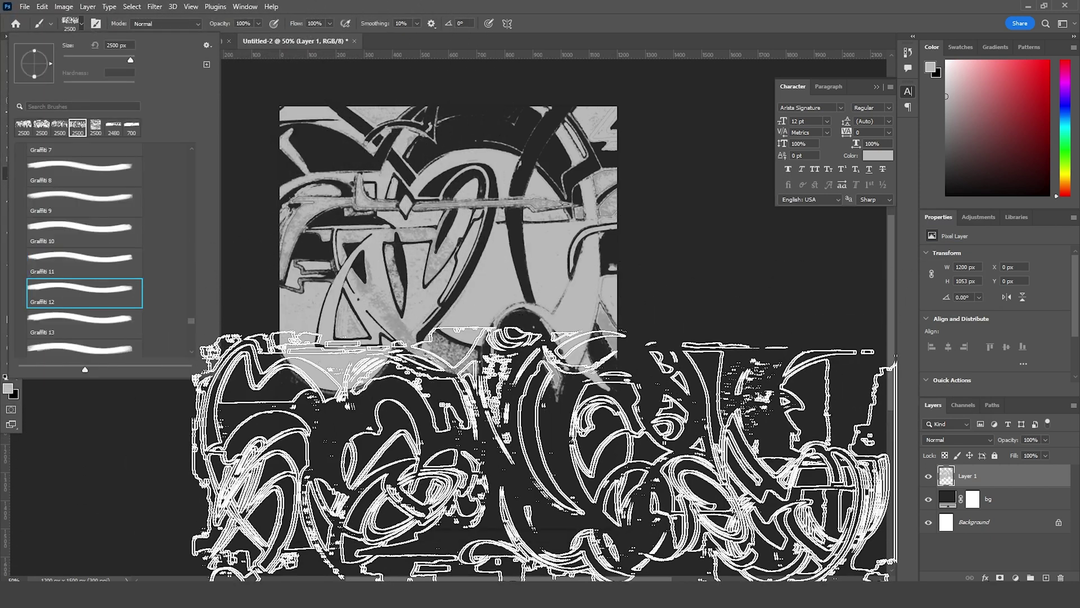
{"action": "left_click", "coordinate": [564, 452]}
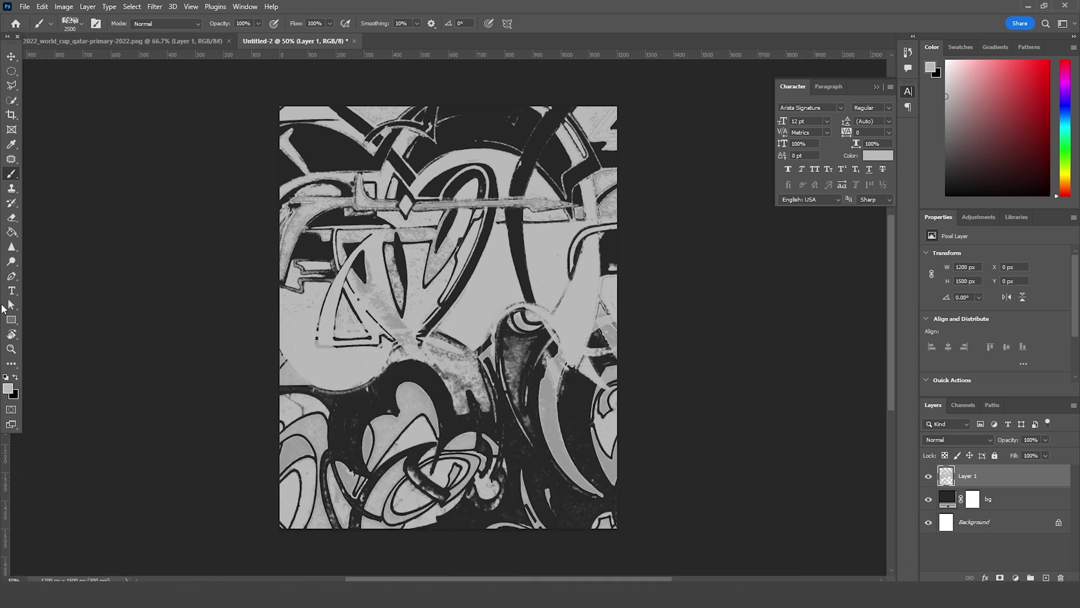
- Draw a tall rectangle shape about 730 x 1622 px down the middle of the canvas, extending past its upper and lower edges
{"action": "left_click", "coordinate": [12, 320]}
{"action": "left_click", "coordinate": [67, 324]}
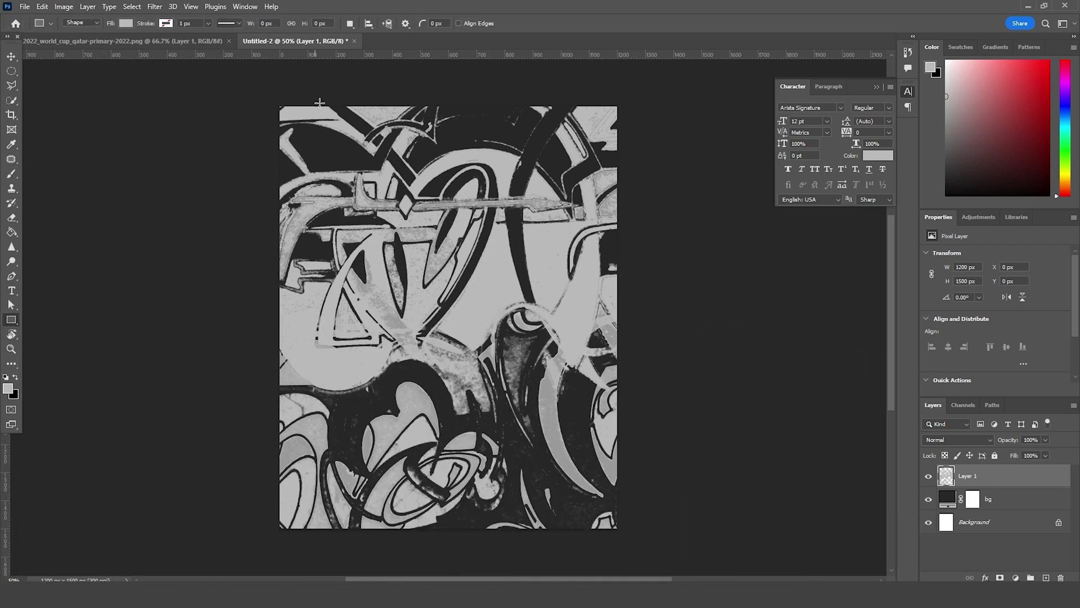
{"action": "left_click_drag", "start_coordinate": [350, 97], "coordinate": [555, 552]}
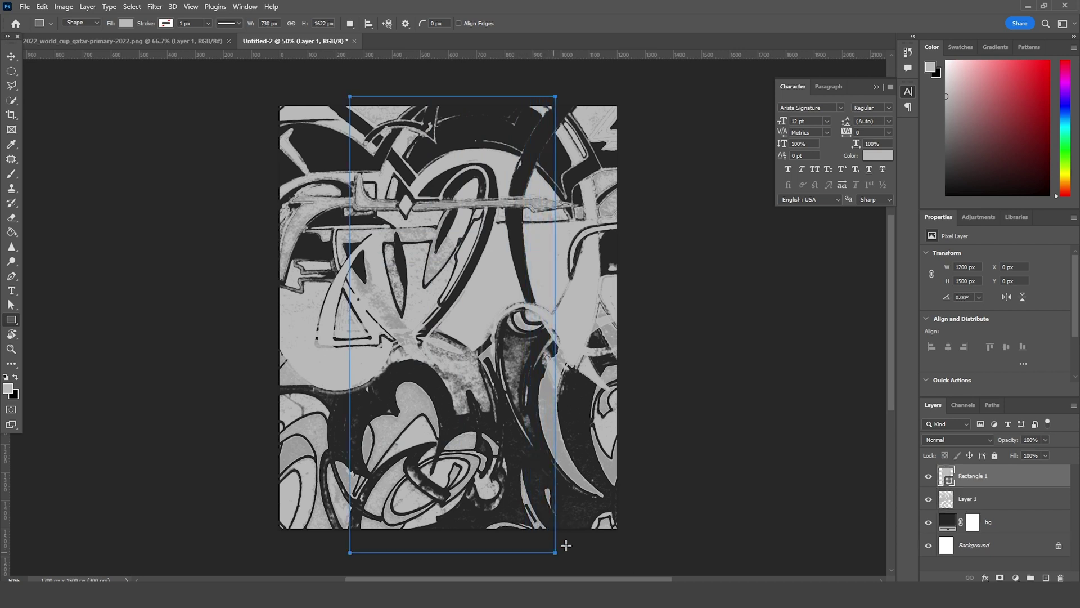
- Centre the rectangle horizontally on the canvas and scale it up to 116% around its centre
{"action": "key", "text": "ctrl+t"}
{"action": "mouse_move", "coordinate": [482, 411]}
{"action": "left_mouse_down"}
{"action": "mouse_move", "coordinate": [465, 412]}
{"action": "mouse_move", "coordinate": [474, 395]}
{"action": "left_mouse_up"}
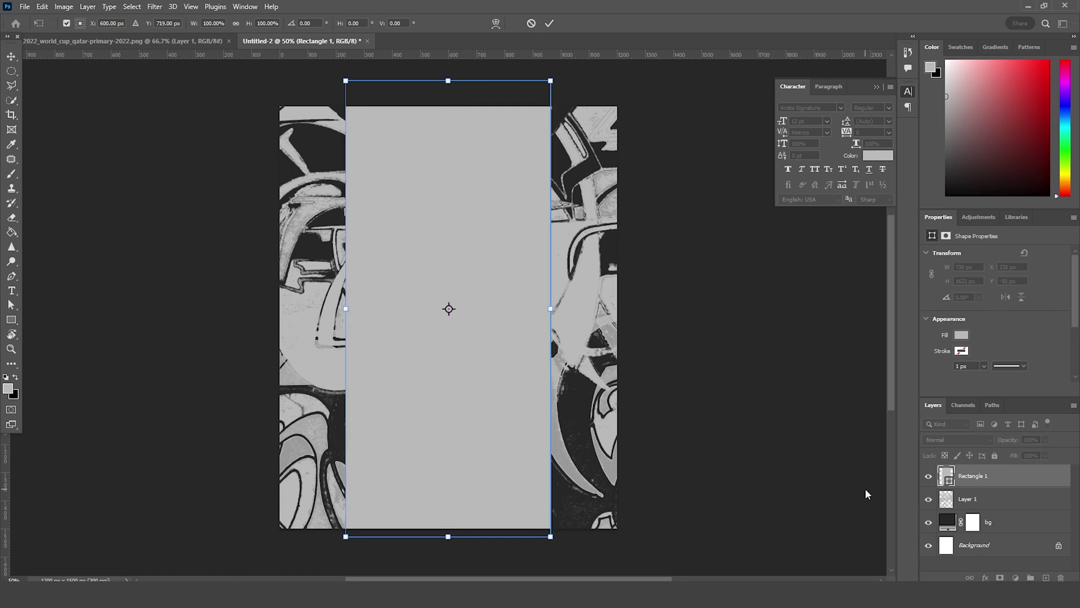
{"action": "key", "text": "Return"}
{"action": "key", "text": "ctrl+t"}
{"action": "left_click_drag", "start_coordinate": [547, 541], "coordinate": [573, 569]}
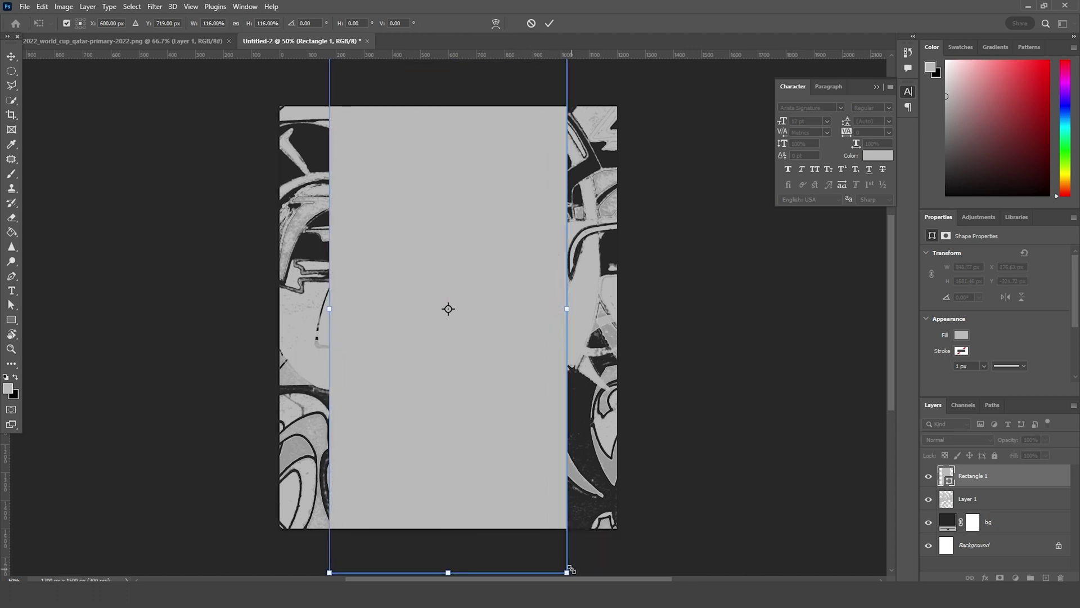
{"action": "key", "text": "Return"}
- Change the rectangle's fill colour to dark grey #212121
{"action": "double_click", "coordinate": [949, 478]}
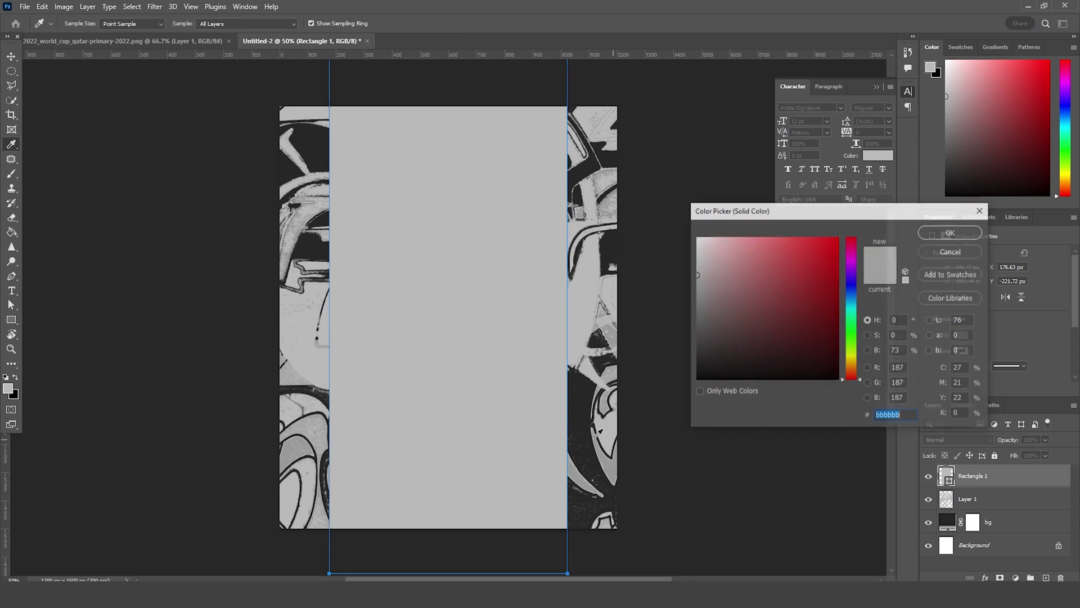
{"action": "left_click_drag", "start_coordinate": [730, 350], "coordinate": [696, 359]}
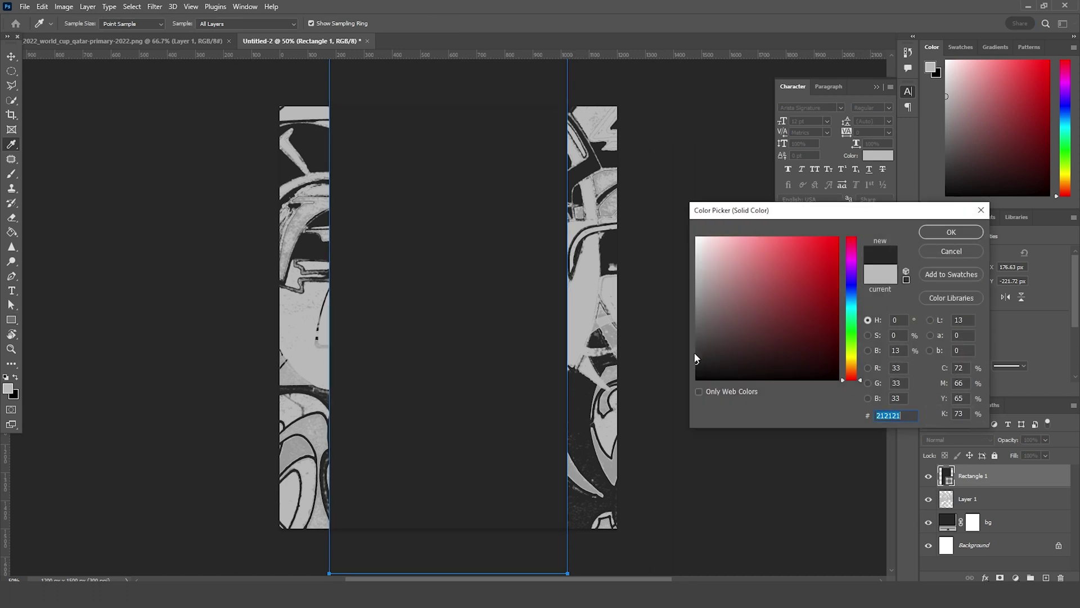
{"action": "left_click", "coordinate": [951, 236]}
- Place the rectangle layer beneath the graffiti layer and clip the graffiti to it with a clipping mask
{"action": "left_click_drag", "start_coordinate": [971, 485], "coordinate": [974, 506]}
{"action": "left_click", "coordinate": [974, 484]}
{"action": "right_click", "coordinate": [990, 487]}
{"action": "left_click", "coordinate": [891, 325]}
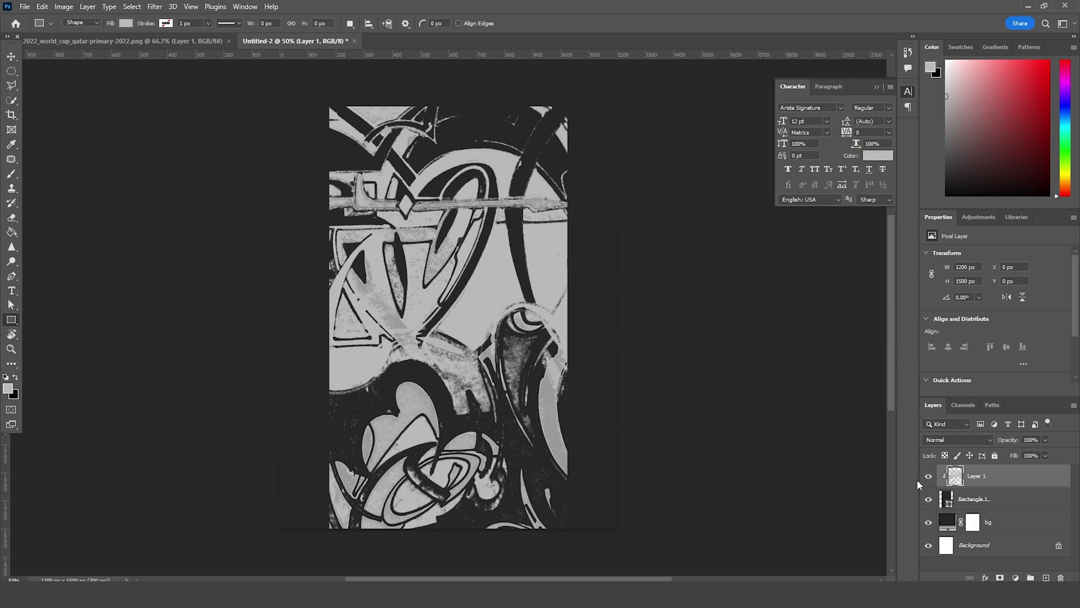
- Add a layer mask to the rectangle and choose a 2470 px SG Brush paint stroke rotated to -84°
{"action": "left_click", "coordinate": [946, 508]}
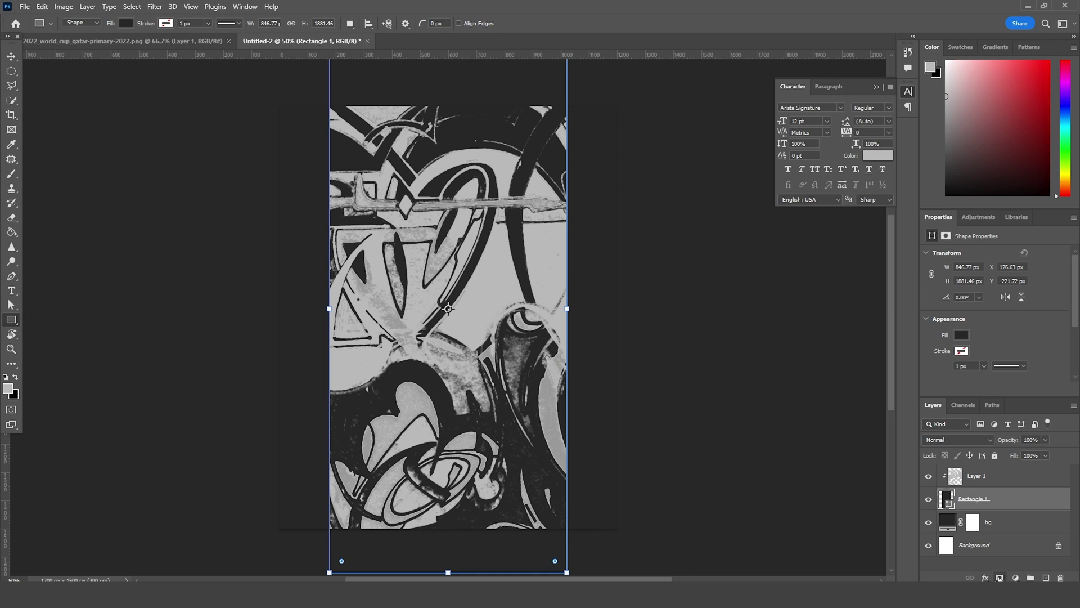
{"action": "left_click", "coordinate": [999, 577]}
{"action": "key", "text": "b"}
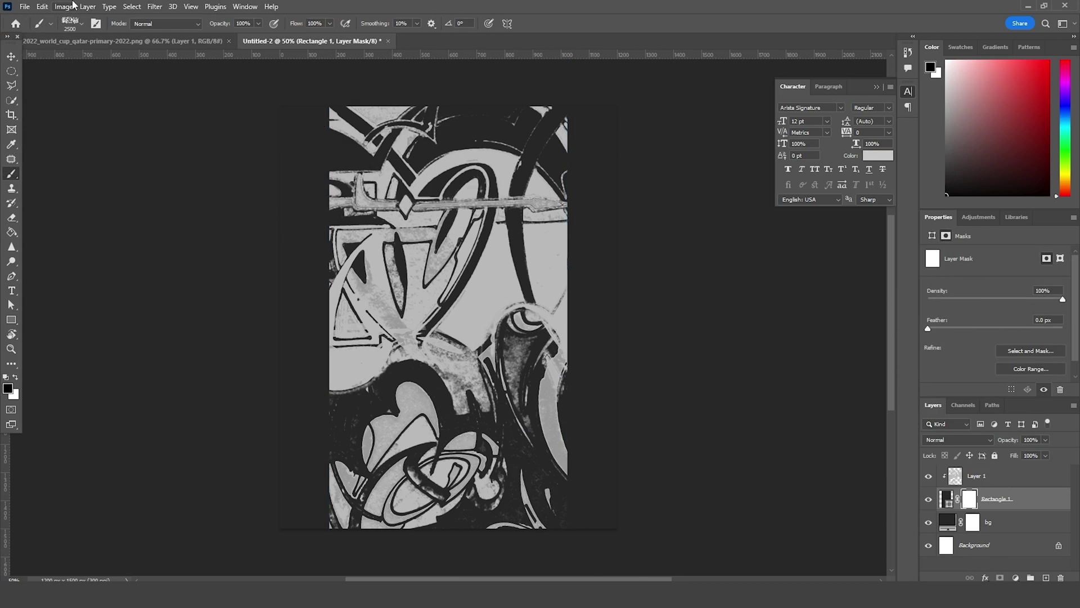
{"action": "left_click", "coordinate": [82, 25]}
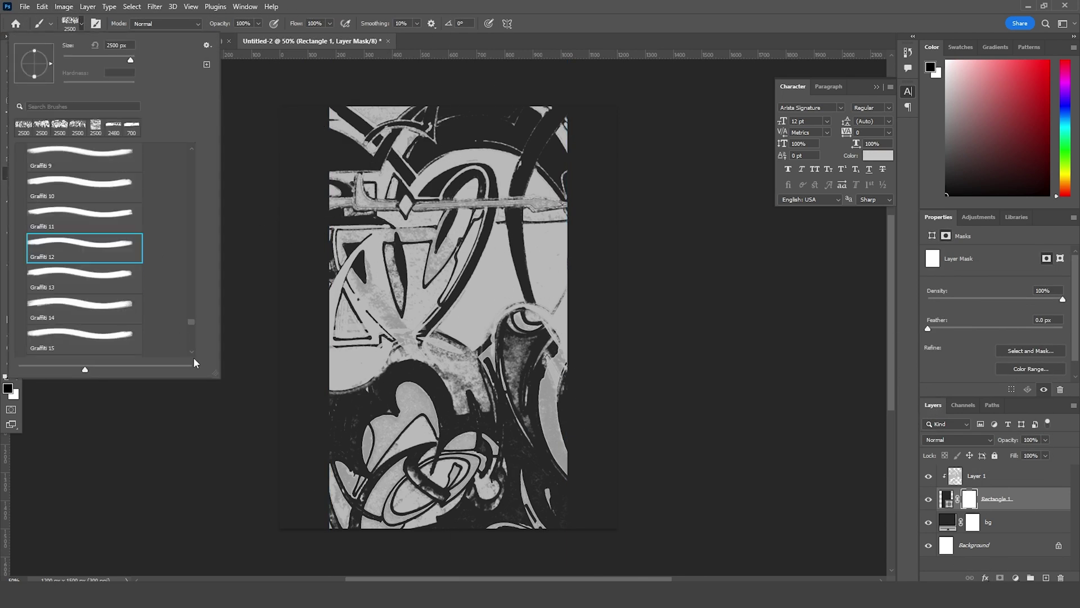
{"action": "left_click", "coordinate": [100, 289]}
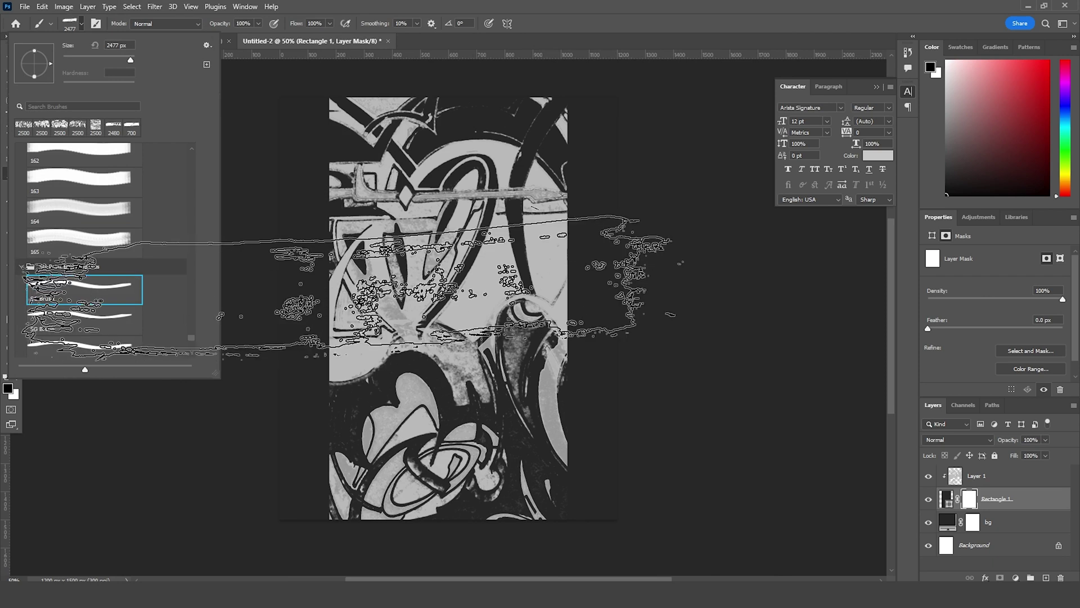
{"action": "left_click_drag", "start_coordinate": [52, 67], "coordinate": [46, 50]}
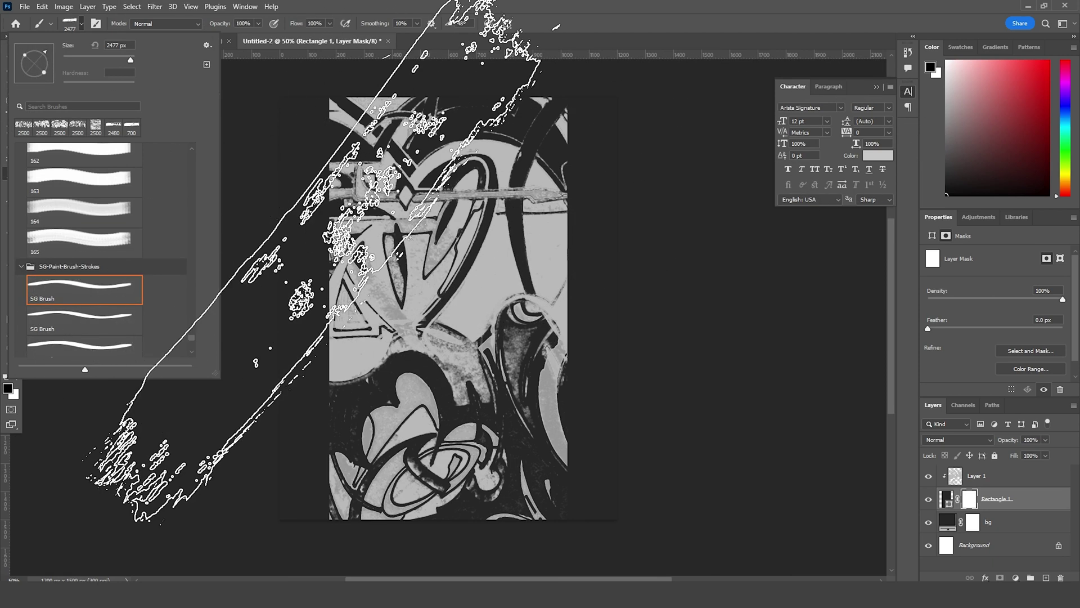
{"action": "left_click_drag", "start_coordinate": [47, 77], "coordinate": [37, 81]}
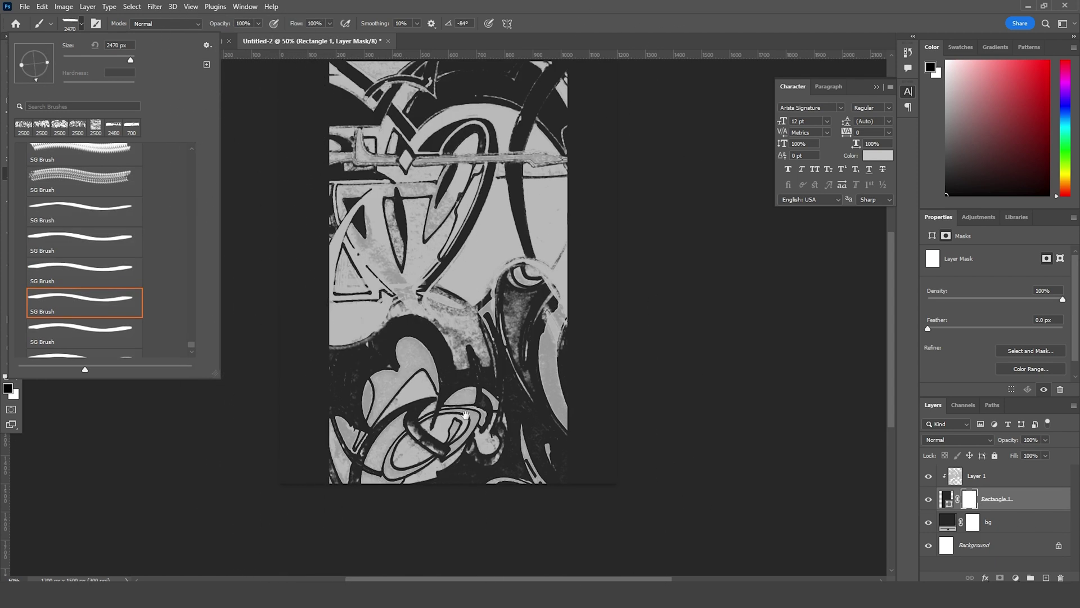
- Paint black on the rectangle's mask along both vertical sides to give the graffiti panel rough brushed edges
{"action": "left_click_drag", "start_coordinate": [466, 415], "coordinate": [531, 481]}
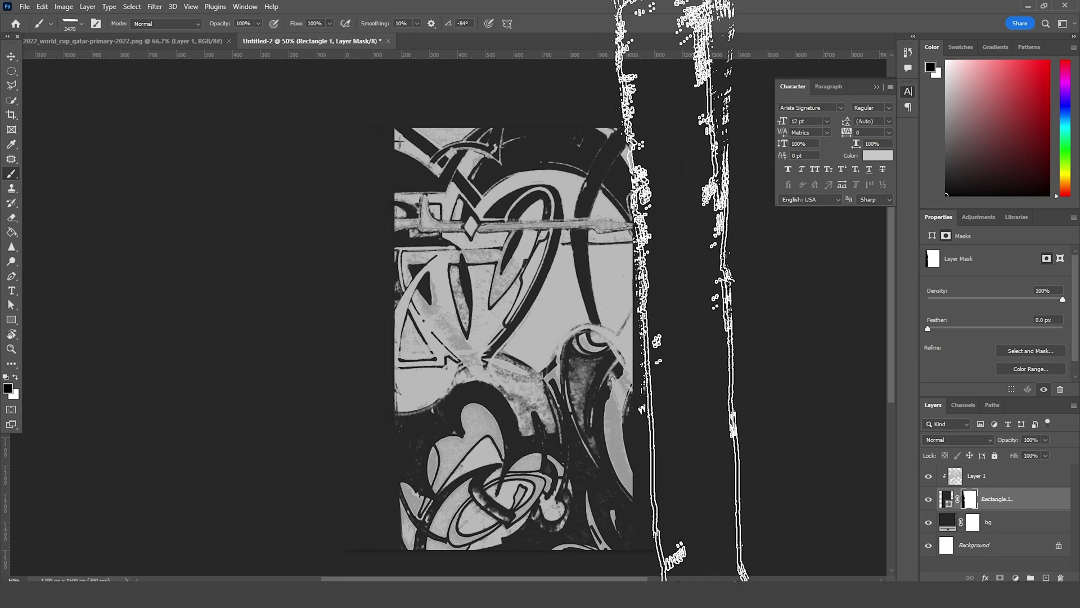
{"action": "left_click", "coordinate": [667, 284]}
{"action": "left_click_drag", "start_coordinate": [693, 272], "coordinate": [684, 189]}
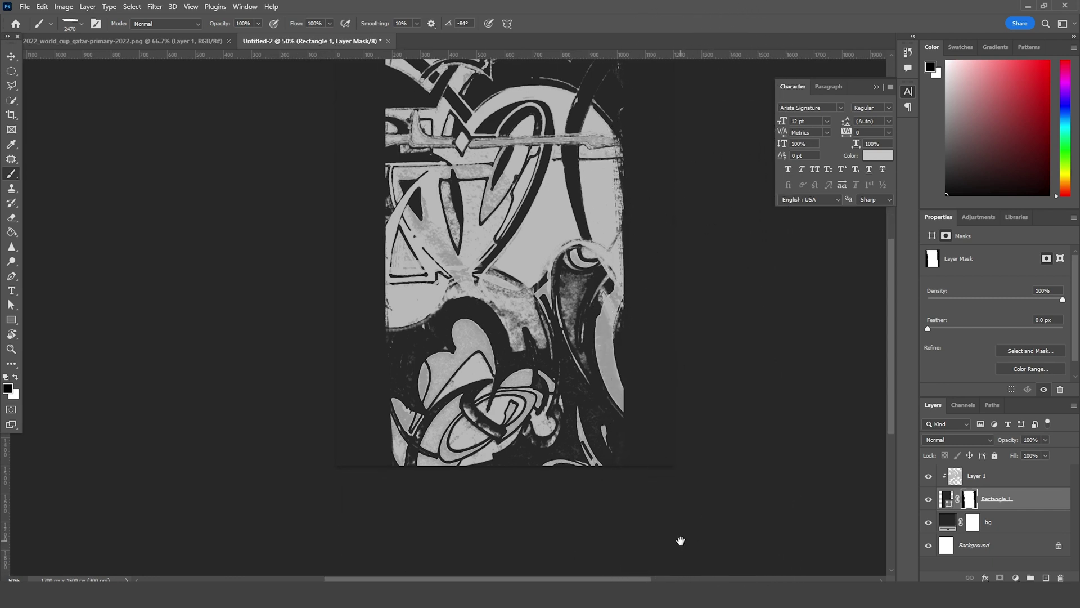
{"action": "left_click_drag", "start_coordinate": [681, 541], "coordinate": [649, 403]}
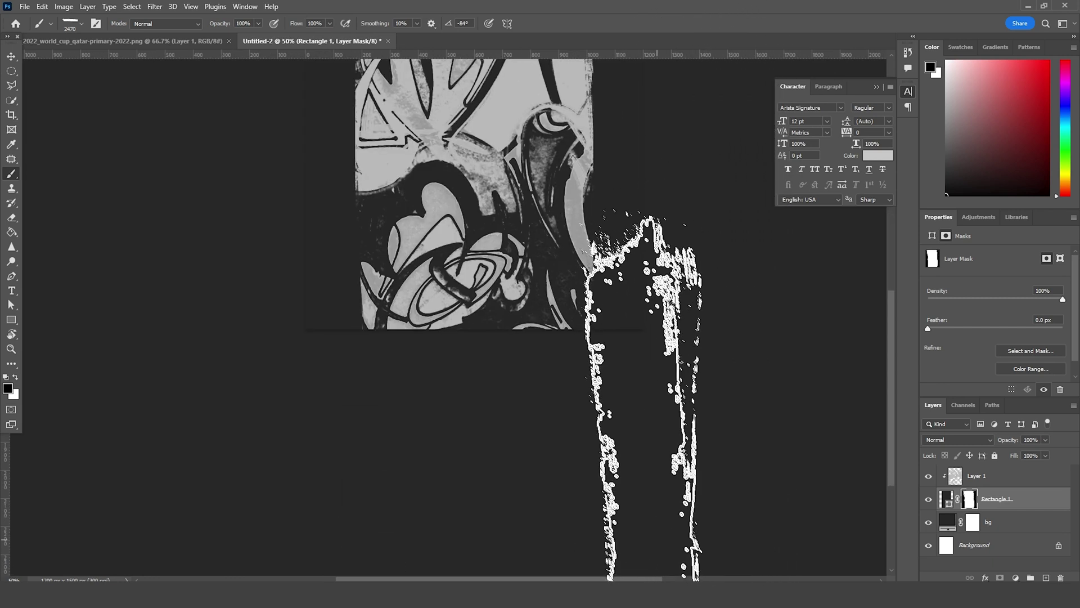
{"action": "mouse_move", "coordinate": [454, 523]}
{"action": "left_mouse_down"}
{"action": "mouse_move", "coordinate": [581, 597]}
{"action": "mouse_move", "coordinate": [596, 579]}
{"action": "left_mouse_up"}
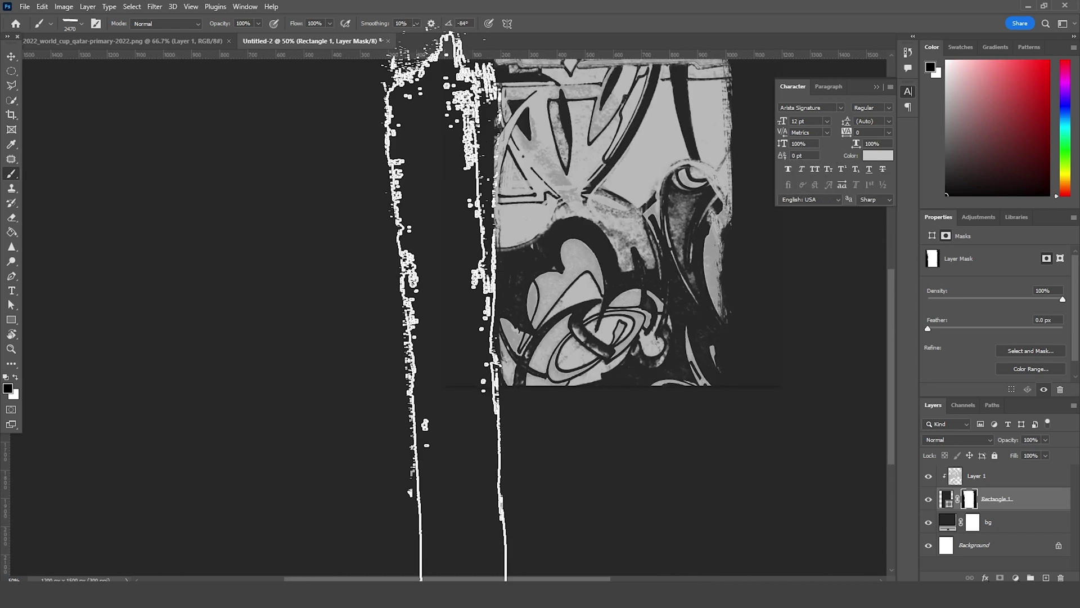
{"action": "mouse_move", "coordinate": [509, 343]}
{"action": "left_mouse_down"}
{"action": "mouse_move", "coordinate": [510, 399]}
{"action": "mouse_move", "coordinate": [535, 482]}
{"action": "left_mouse_up"}
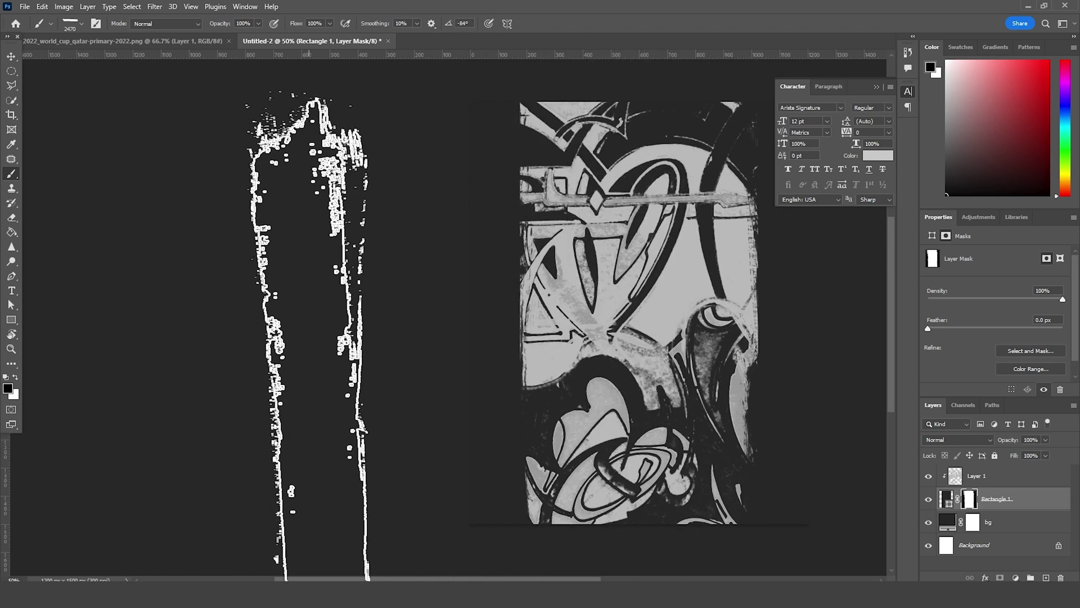
- Enlarge the paint-stroke brush for the rectangle's mask to 3400 px
{"action": "key", "text": "bracketright"}
{"action": "key", "text": "bracketright"}
{"action": "key", "text": "bracketright"}
{"action": "key", "text": "bracketright"}
{"action": "key", "text": "bracketright"}
{"action": "key", "text": "bracketright"}
{"action": "key", "text": "bracketright"}
{"action": "key", "text": "bracketright"}
{"action": "key", "text": "bracketright"}
{"action": "key", "text": "bracketright"}
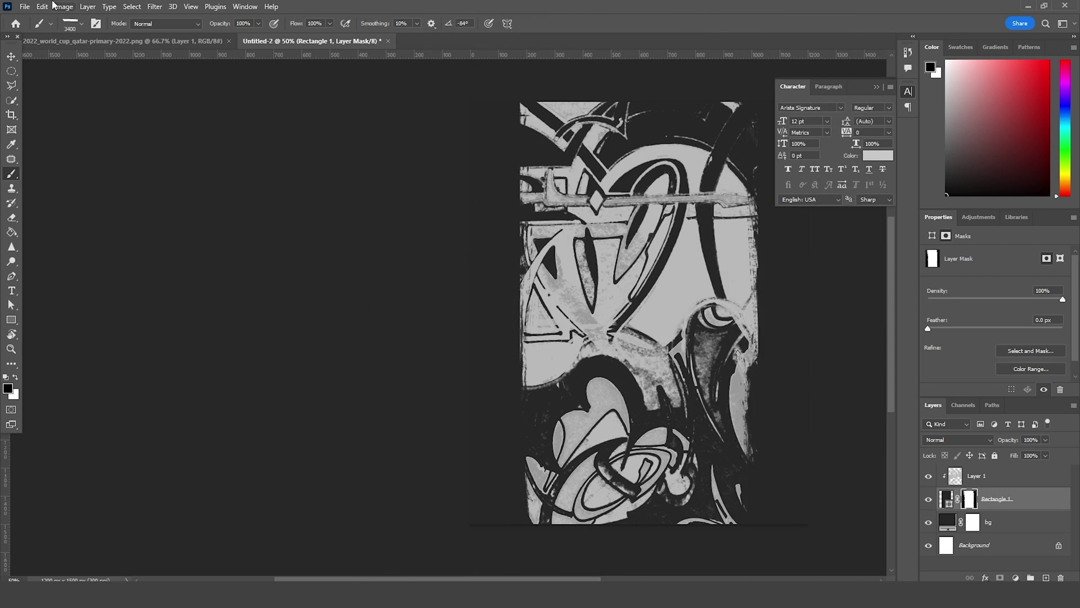
{"action": "key", "text": "space"}
{"action": "left_click_drag", "start_coordinate": [523, 205], "coordinate": [575, 344]}
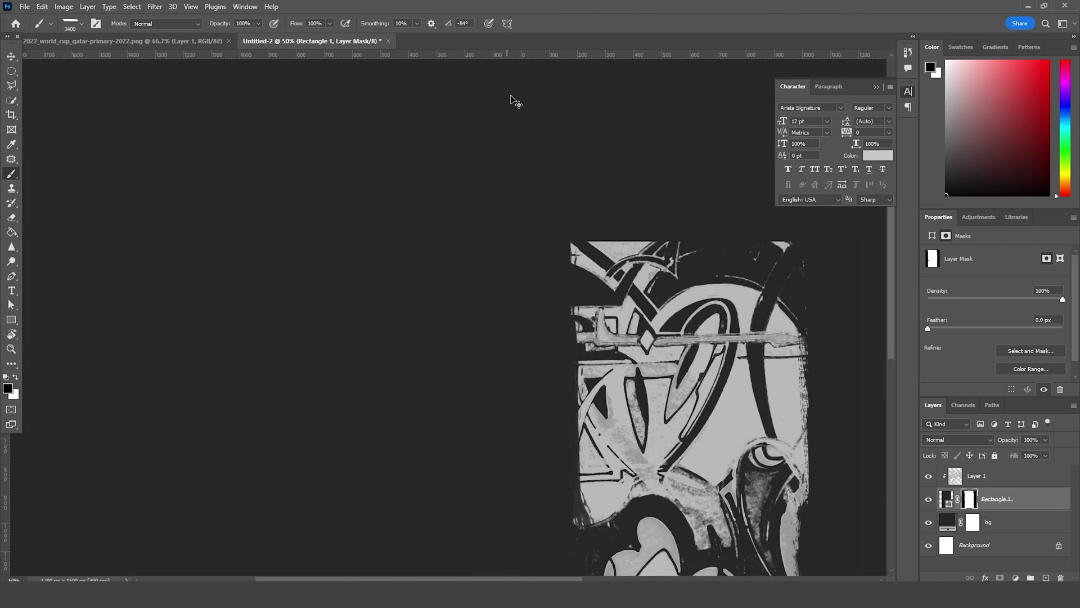
{"action": "left_click_drag", "start_coordinate": [504, 116], "coordinate": [555, 309]}
{"action": "left_click_drag", "start_coordinate": [774, 569], "coordinate": [560, 255]}
- Bring the basketball player cut-out into the poster document and position it over the graffiti panel
{"action": "left_click", "coordinate": [11, 56]}
{"action": "mouse_move", "coordinate": [619, 323]}
{"action": "left_mouse_down"}
{"action": "mouse_move", "coordinate": [617, 396]}
{"action": "mouse_move", "coordinate": [605, 320]}
{"action": "left_mouse_up"}
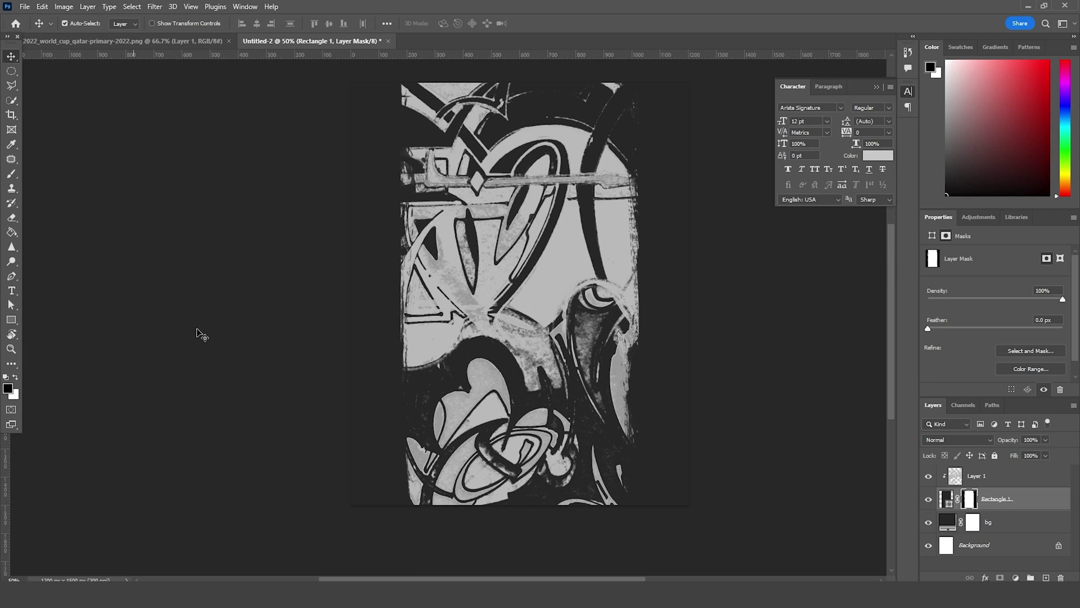
{"action": "left_click", "coordinate": [171, 45]}
{"action": "left_click_drag", "start_coordinate": [503, 309], "coordinate": [530, 285]}
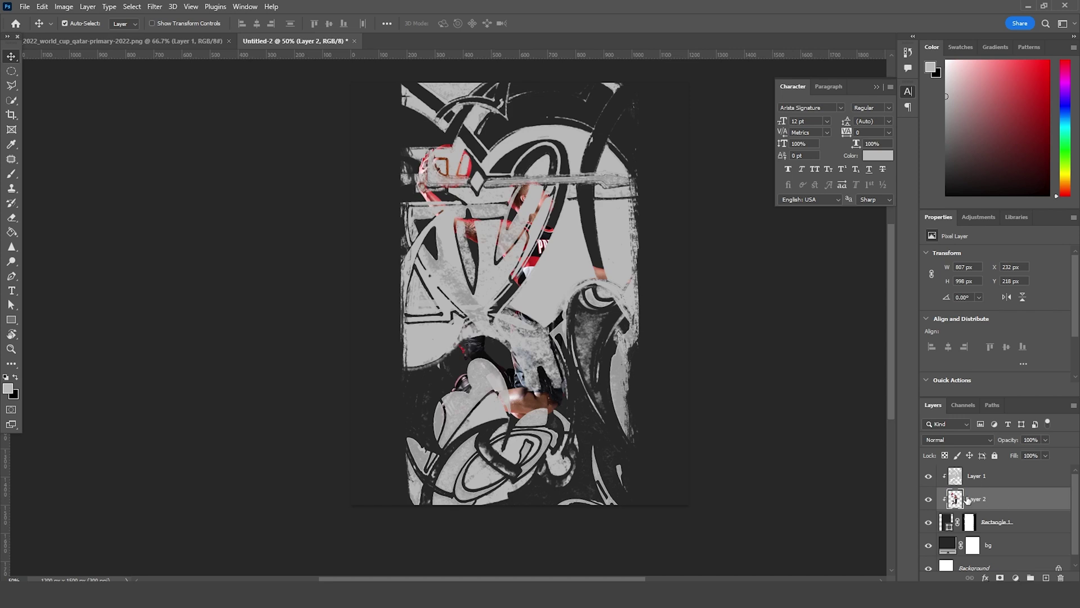
- Move the player layer above the graffiti layer and release its clipping mask
{"action": "left_click_drag", "start_coordinate": [969, 498], "coordinate": [975, 477]}
{"action": "right_click", "coordinate": [983, 485]}
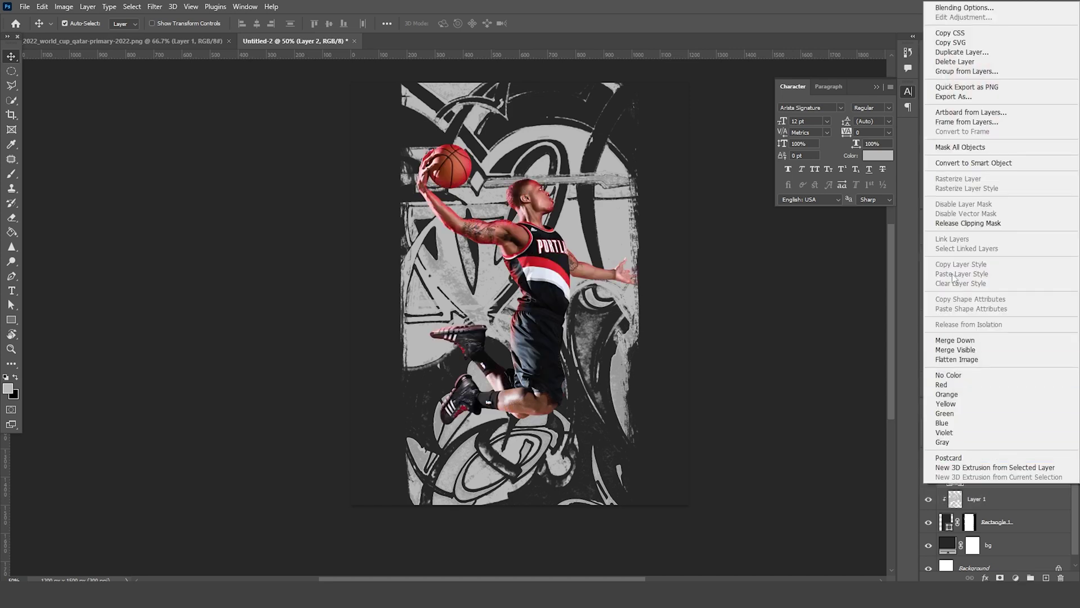
{"action": "left_click", "coordinate": [968, 223]}
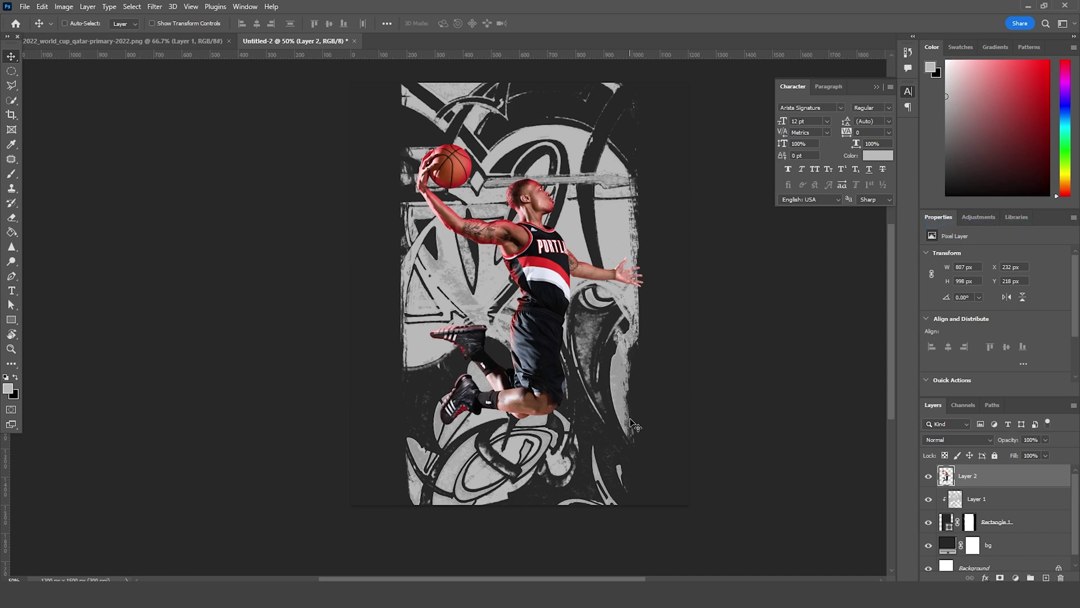
- Scale the player to about 118.5% and place him centrally over the graffiti panel
{"action": "key", "text": "ctrl+t"}
{"action": "left_click_drag", "start_coordinate": [642, 426], "coordinate": [655, 441]}
{"action": "left_click_drag", "start_coordinate": [561, 401], "coordinate": [552, 411]}
{"action": "left_click_drag", "start_coordinate": [650, 457], "coordinate": [654, 466]}
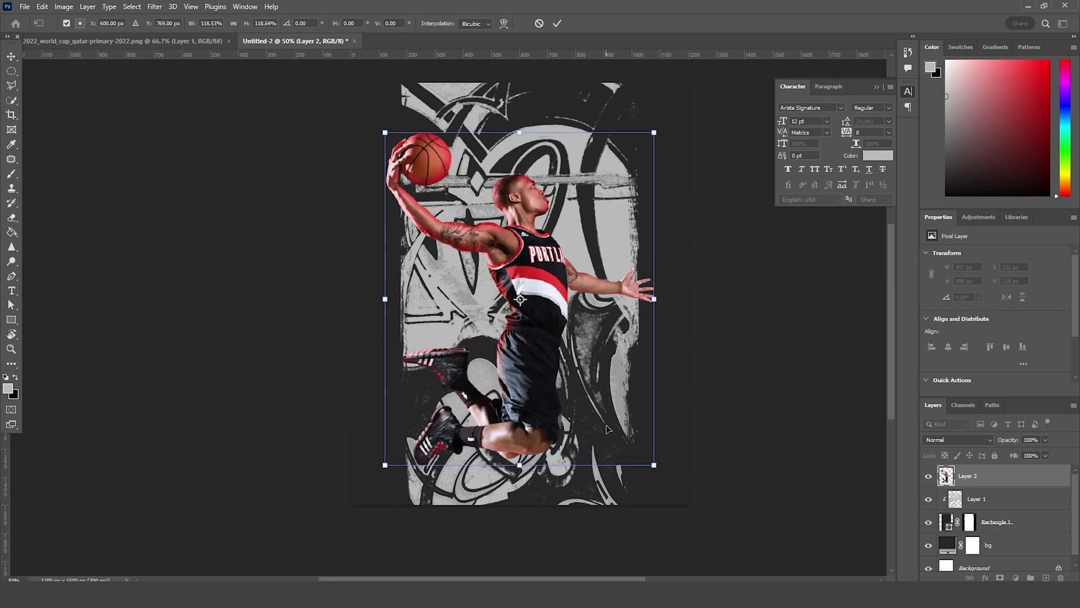
{"action": "key", "text": "Return"}
- Lower the graffiti layer's opacity to 49%
{"action": "left_click", "coordinate": [955, 499]}
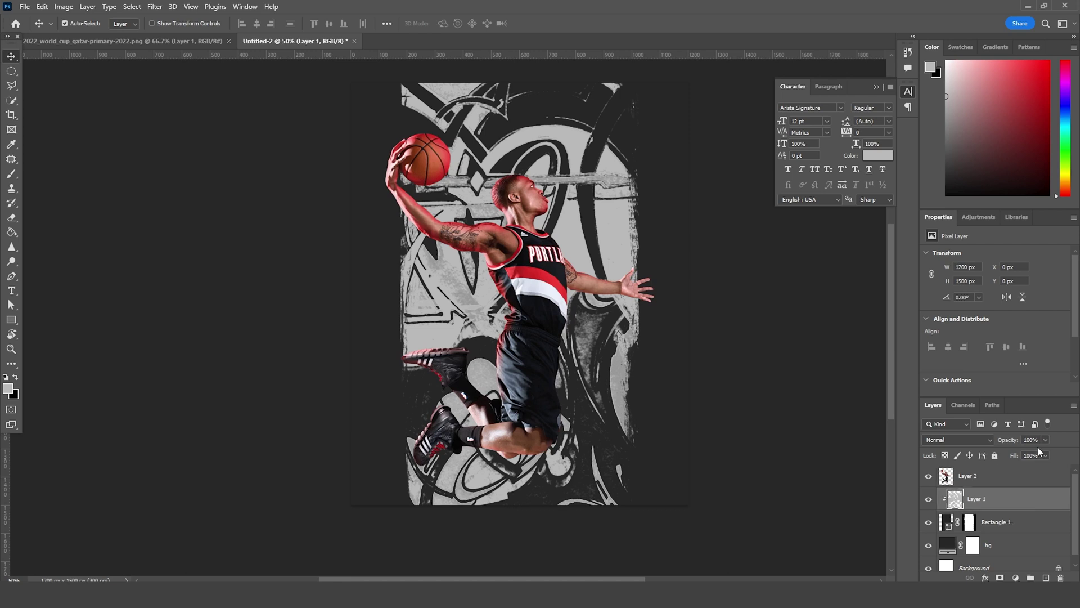
{"action": "left_click", "coordinate": [1046, 440]}
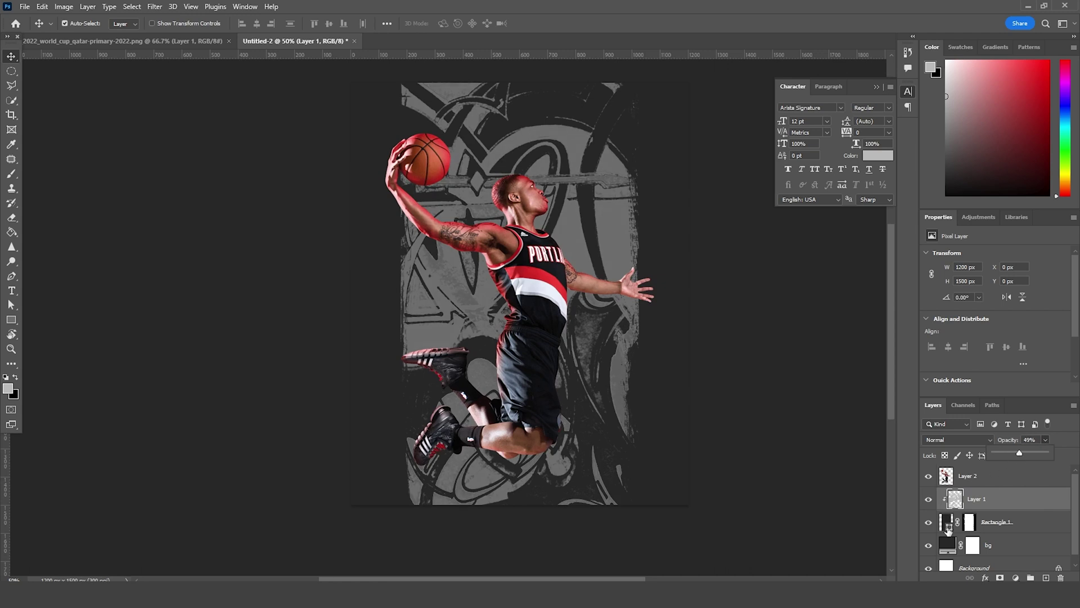
{"action": "left_click", "coordinate": [948, 479]}
- Open the player layer in Camera Raw Filter and set Highlights -76, Shadows +33, Texture +25 and Clarity +83
{"action": "left_click", "coordinate": [948, 480]}
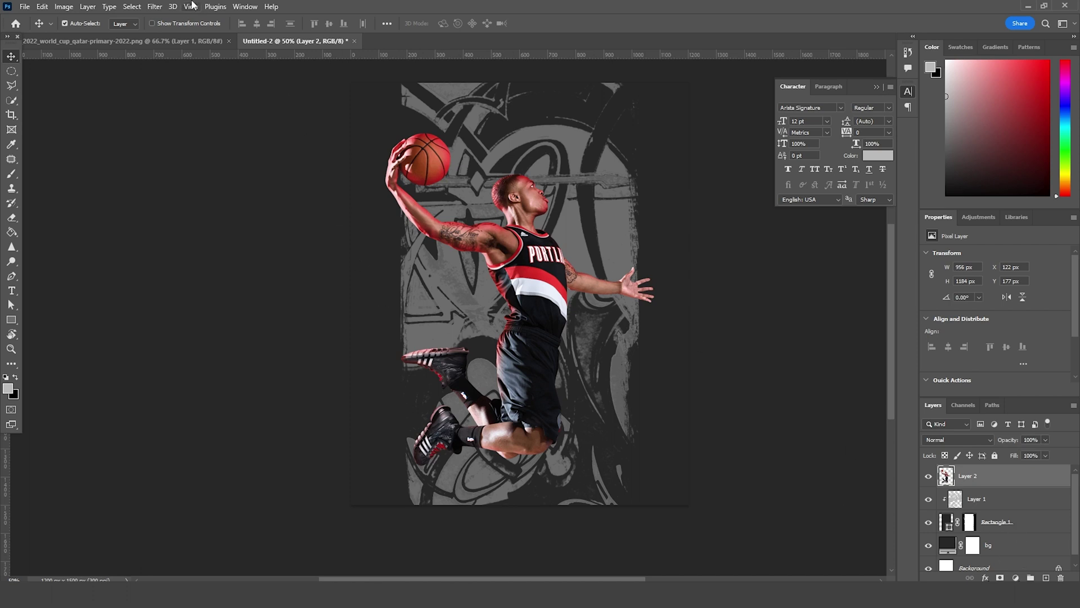
{"action": "left_click", "coordinate": [161, 6]}
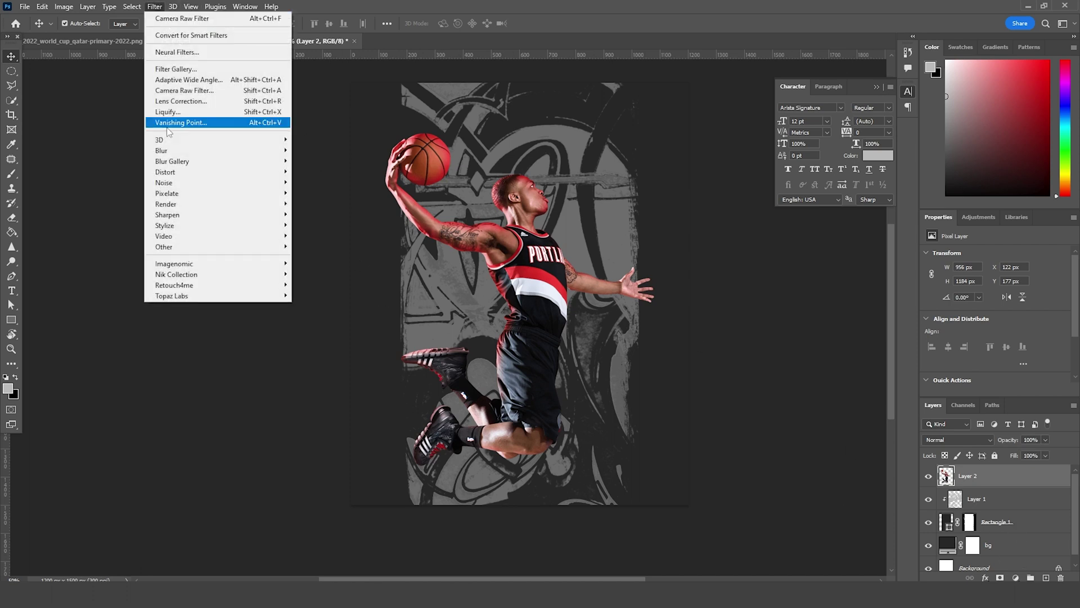
{"action": "left_click", "coordinate": [180, 90]}
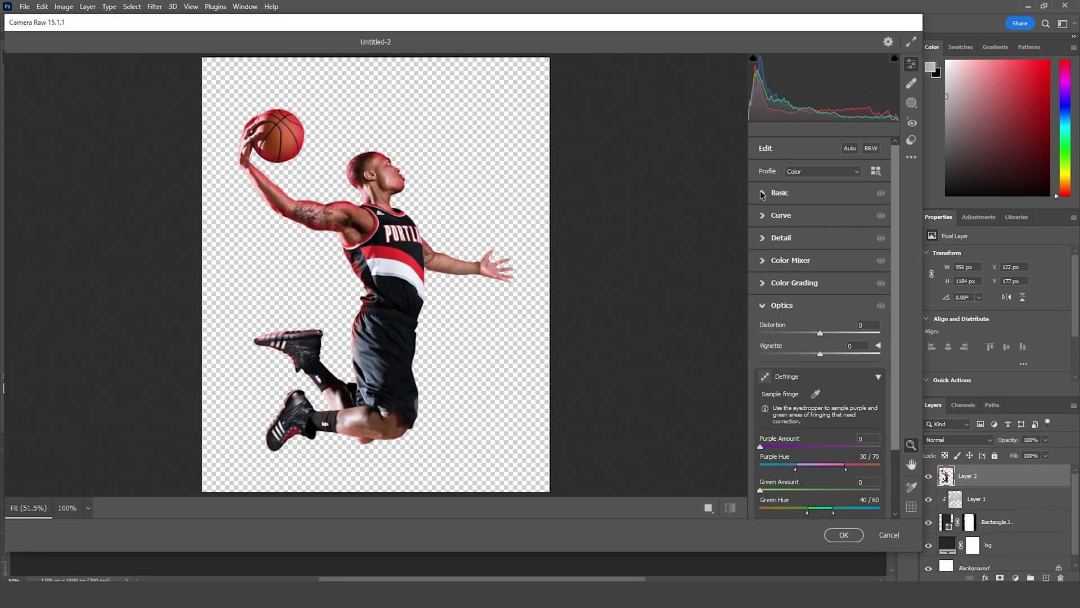
{"action": "left_click", "coordinate": [763, 193]}
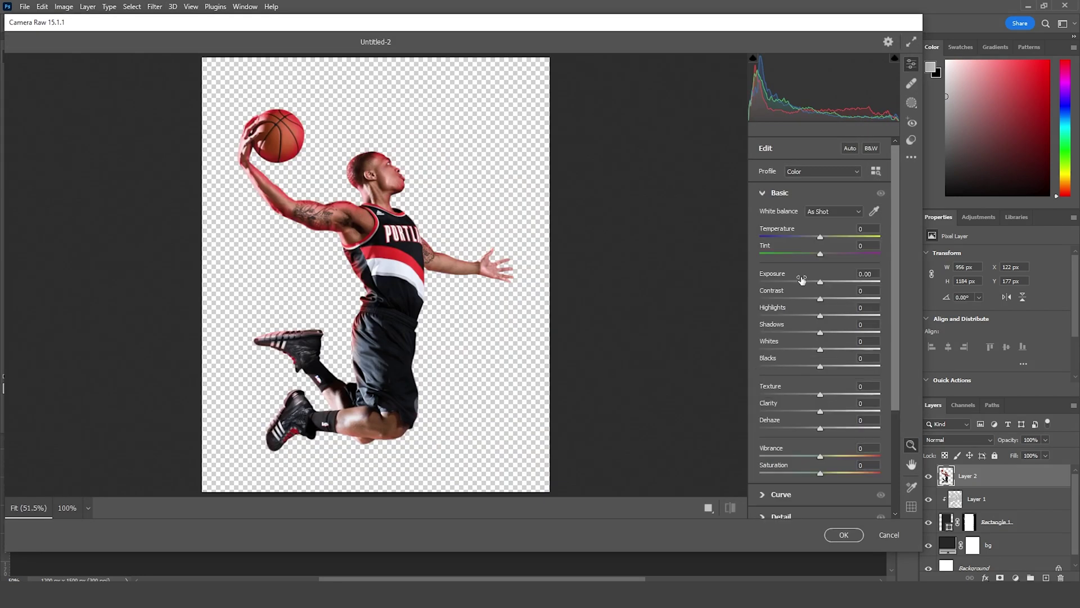
{"action": "left_click", "coordinate": [765, 316]}
{"action": "left_click_drag", "start_coordinate": [765, 318], "coordinate": [774, 316]}
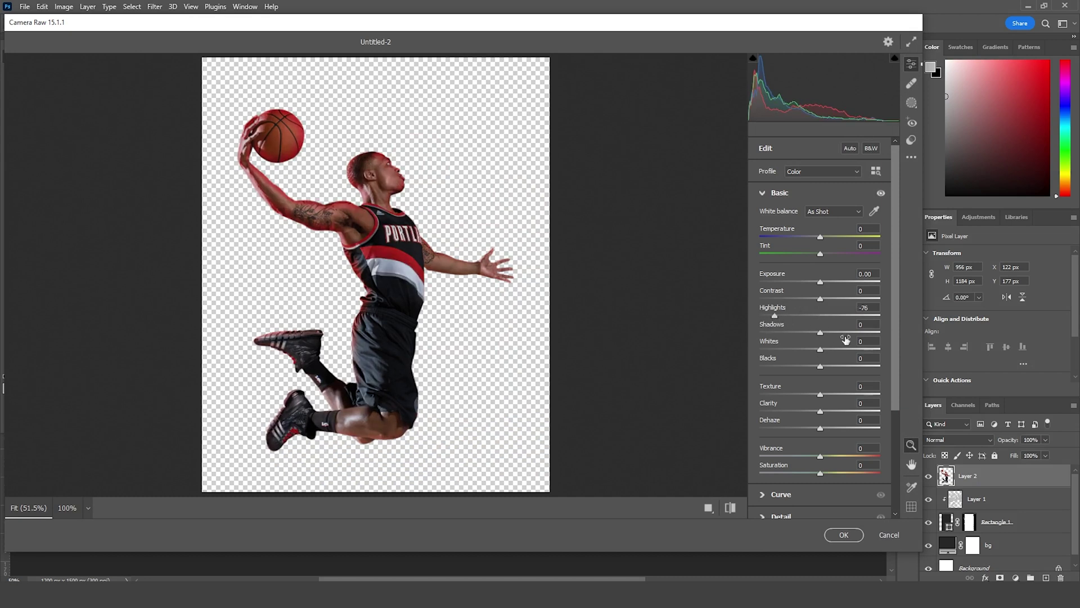
{"action": "left_click_drag", "start_coordinate": [866, 332], "coordinate": [840, 333]}
{"action": "mouse_move", "coordinate": [846, 409]}
{"action": "left_mouse_down"}
{"action": "mouse_move", "coordinate": [865, 410]}
{"action": "mouse_move", "coordinate": [835, 395]}
{"action": "left_mouse_up"}
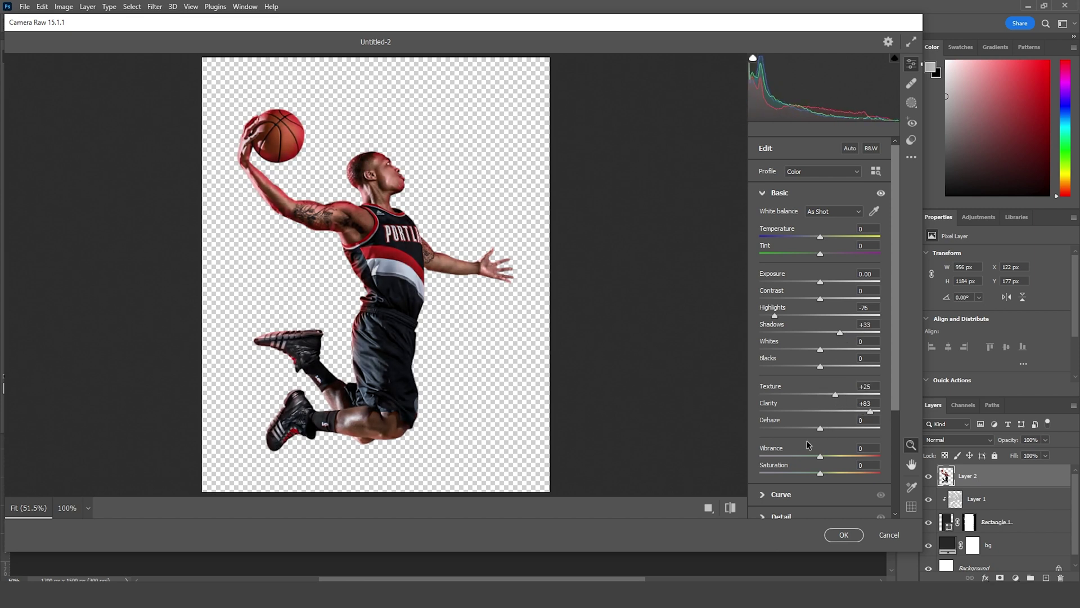
- Shift the player's hues in the Color Mixer, setting reds and oranges to -38 and lowering yellows
{"action": "scroll", "coordinate": [804, 437], "scroll_direction": "down", "scroll_amount": 3}
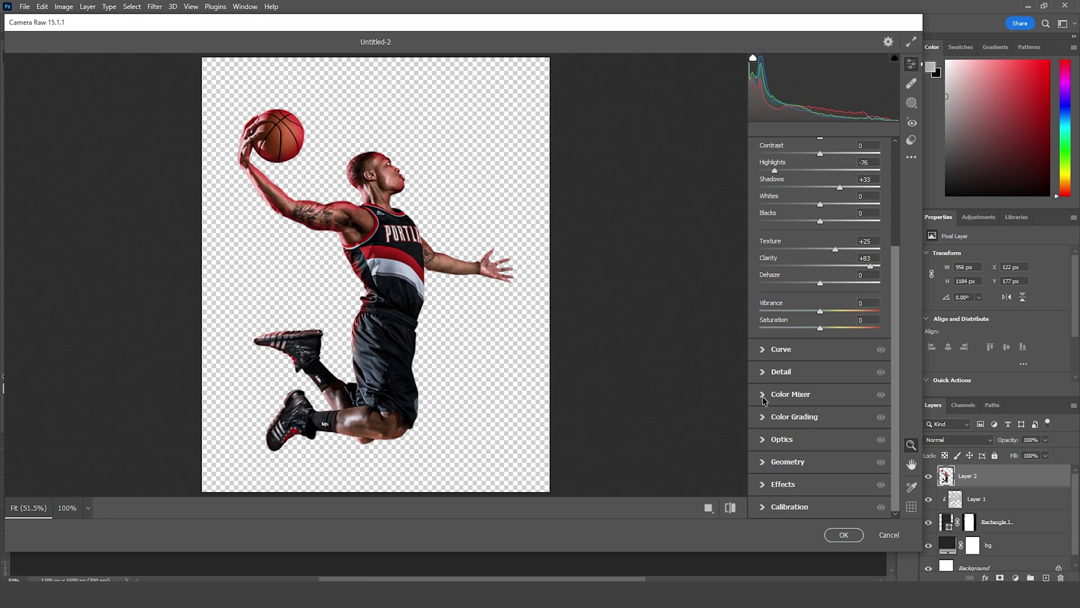
{"action": "left_click", "coordinate": [762, 396]}
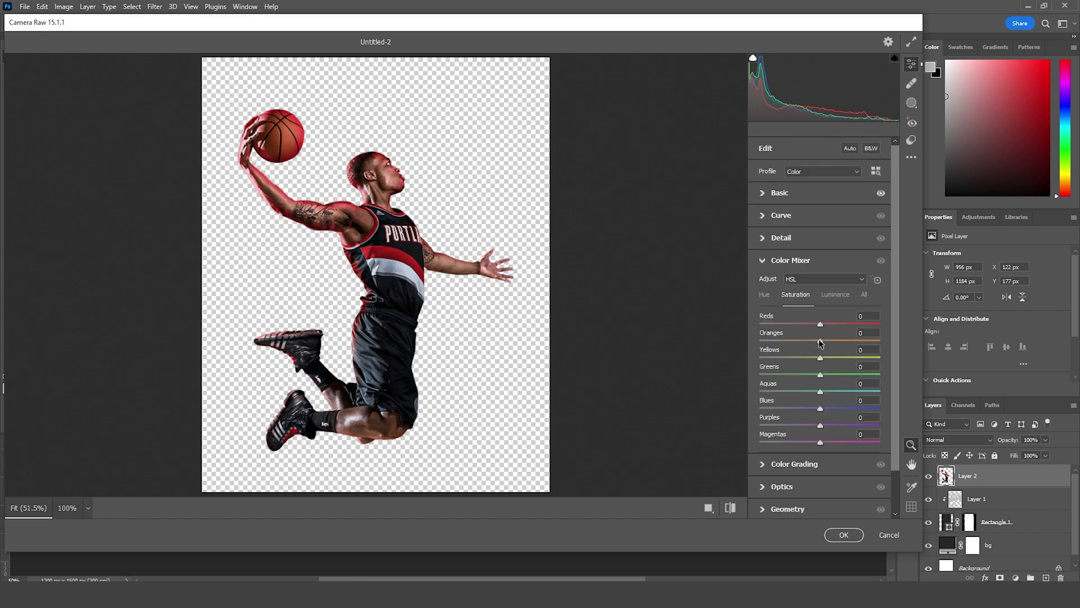
{"action": "left_click", "coordinate": [765, 296]}
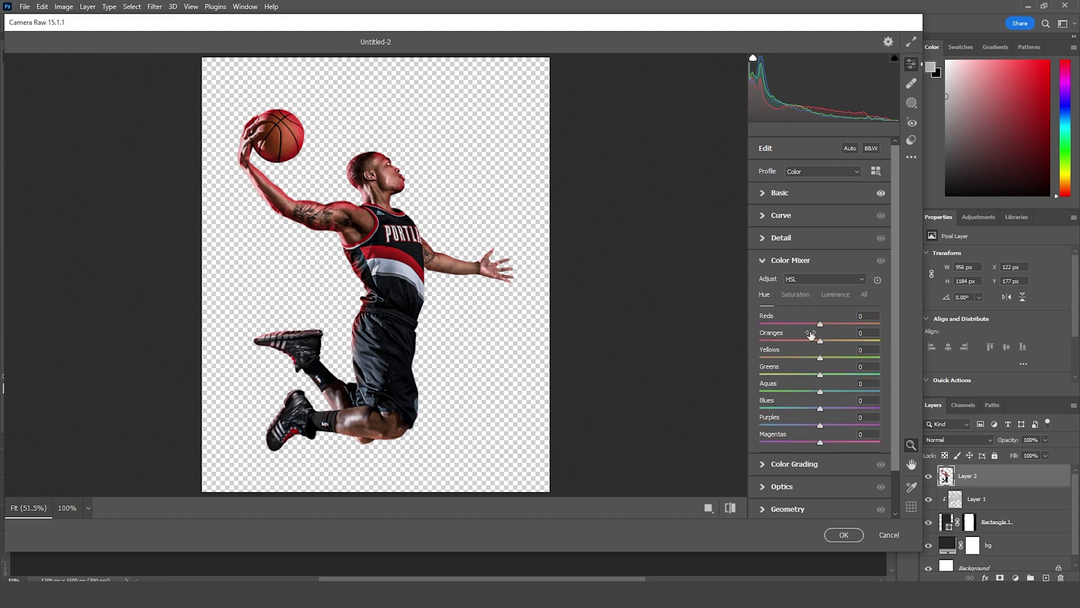
{"action": "left_click", "coordinate": [800, 326]}
{"action": "left_click_drag", "start_coordinate": [799, 325], "coordinate": [797, 326]}
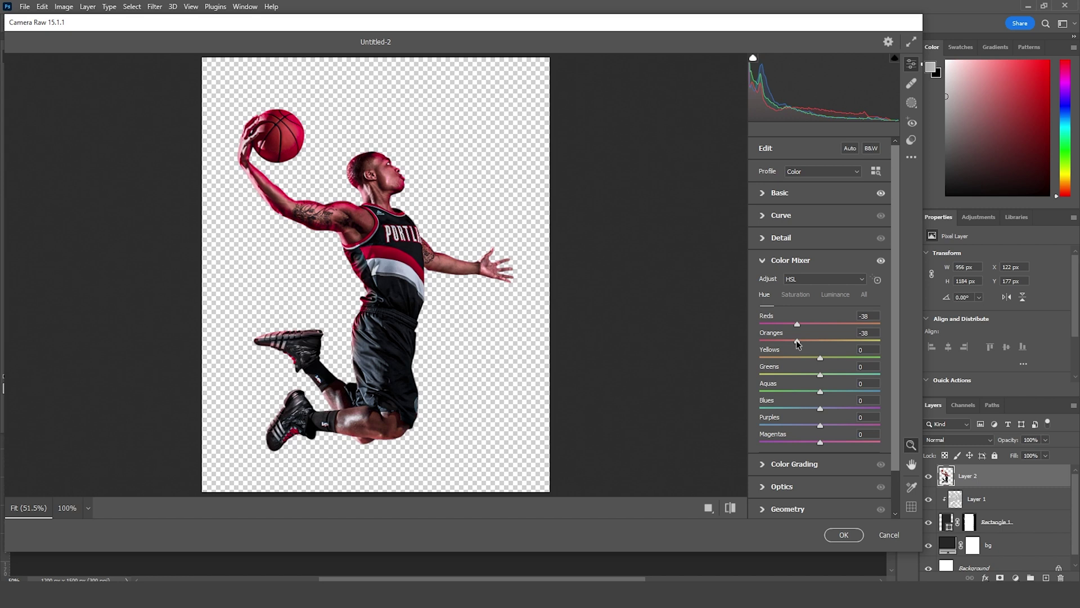
{"action": "left_click_drag", "start_coordinate": [796, 342], "coordinate": [802, 358]}
- Set the player's orange saturation to -35, reduce the yellow saturation and raise the red saturation
{"action": "left_click", "coordinate": [796, 294]}
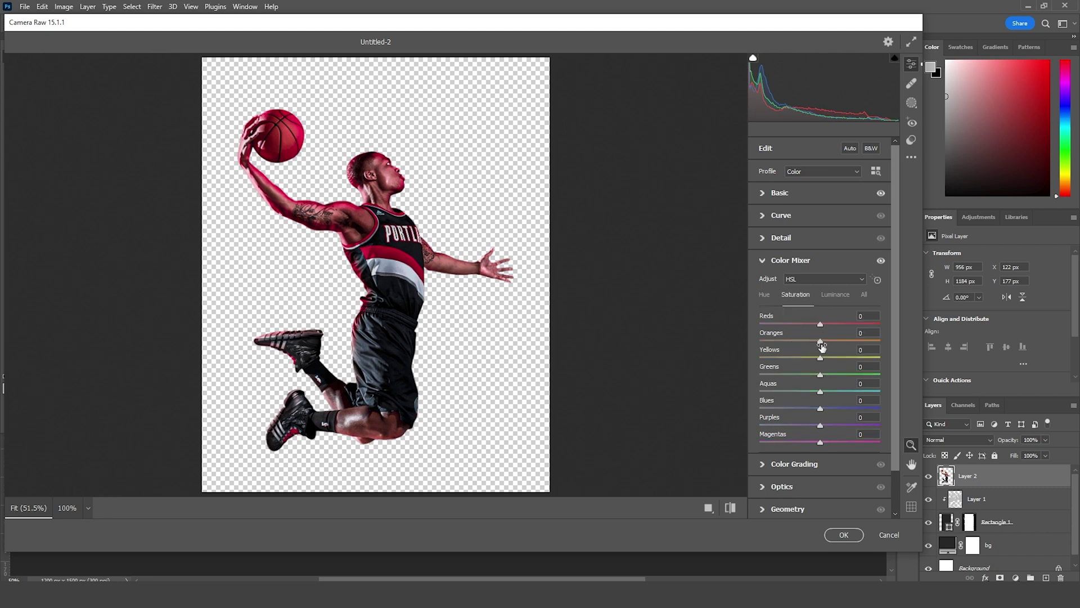
{"action": "left_click", "coordinate": [800, 341]}
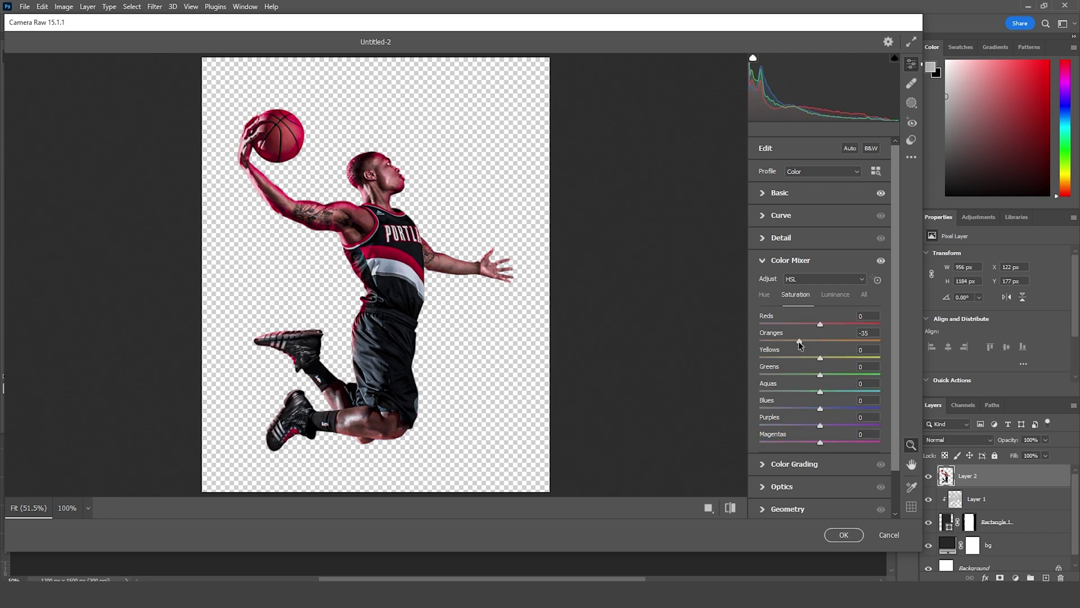
{"action": "left_click_drag", "start_coordinate": [808, 358], "coordinate": [805, 358]}
{"action": "left_click_drag", "start_coordinate": [834, 325], "coordinate": [838, 325]}
- Set the luminance of oranges to +20 and yellows to +21, and apply the Camera Raw adjustments
{"action": "left_click", "coordinate": [838, 299]}
{"action": "left_click", "coordinate": [829, 341]}
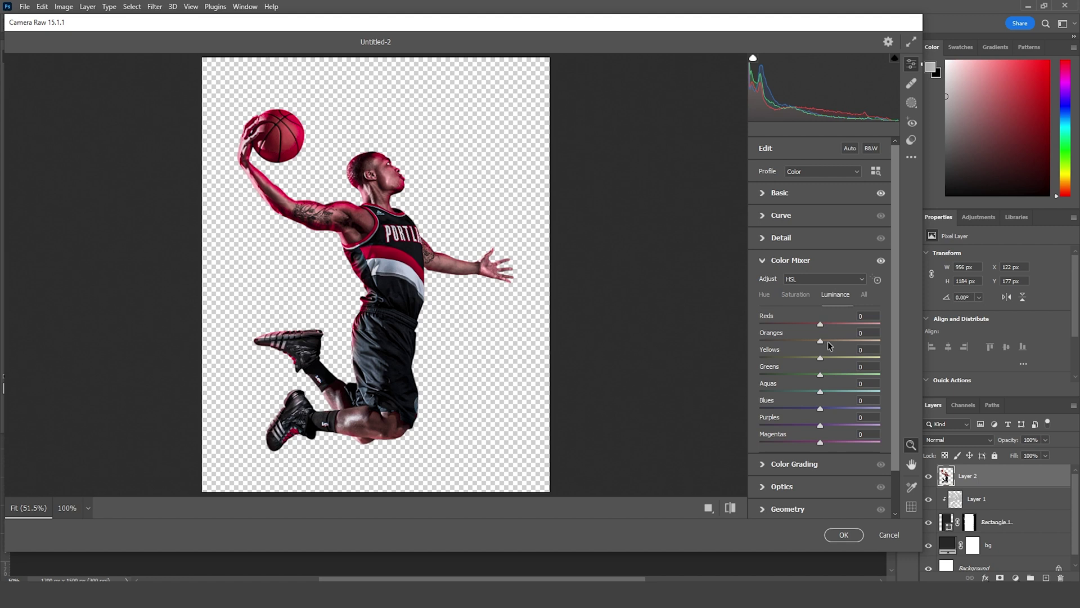
{"action": "left_click_drag", "start_coordinate": [829, 340], "coordinate": [831, 340]}
{"action": "left_click", "coordinate": [837, 357]}
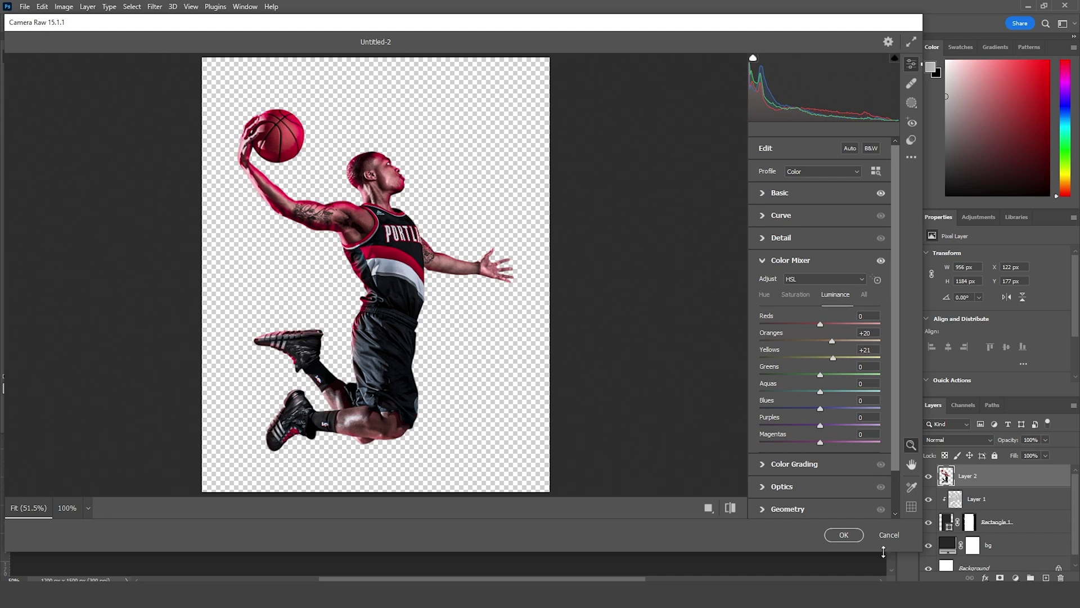
{"action": "left_click", "coordinate": [844, 535]}
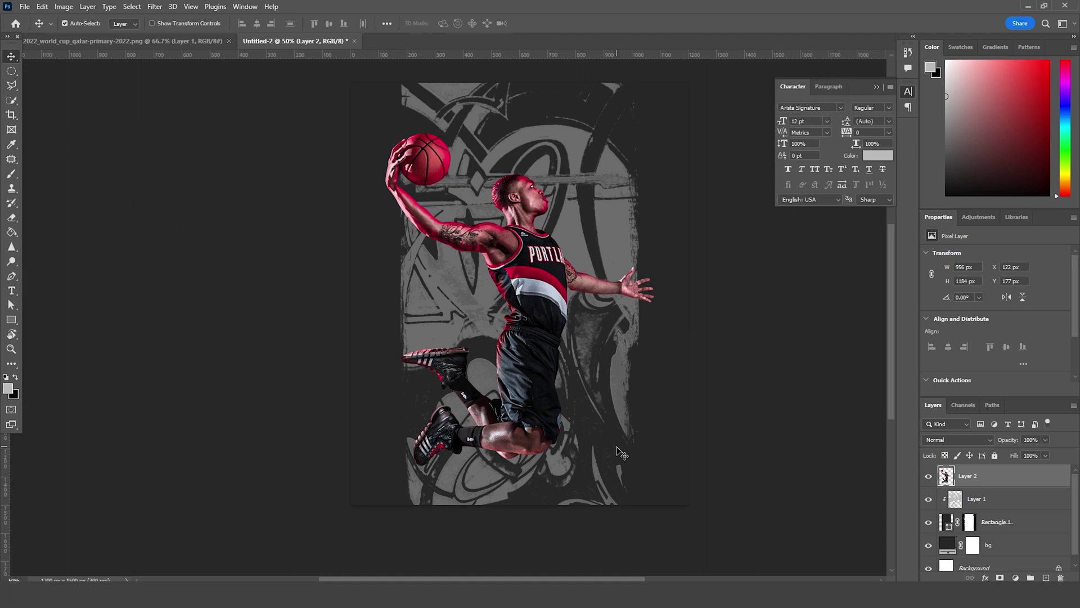
- Draw a light grey rectangle of about 1558 x 1785 px covering the whole canvas, directly above the bg layer
{"action": "left_click", "coordinate": [11, 319]}
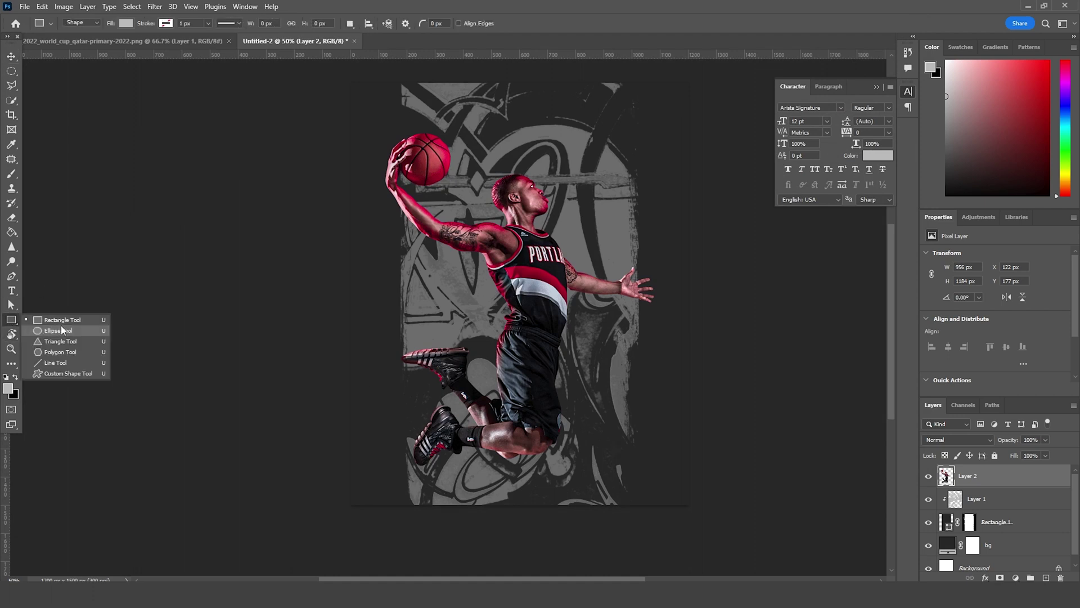
{"action": "scroll", "coordinate": [715, 384], "scroll_direction": "down", "scroll_amount": 1}
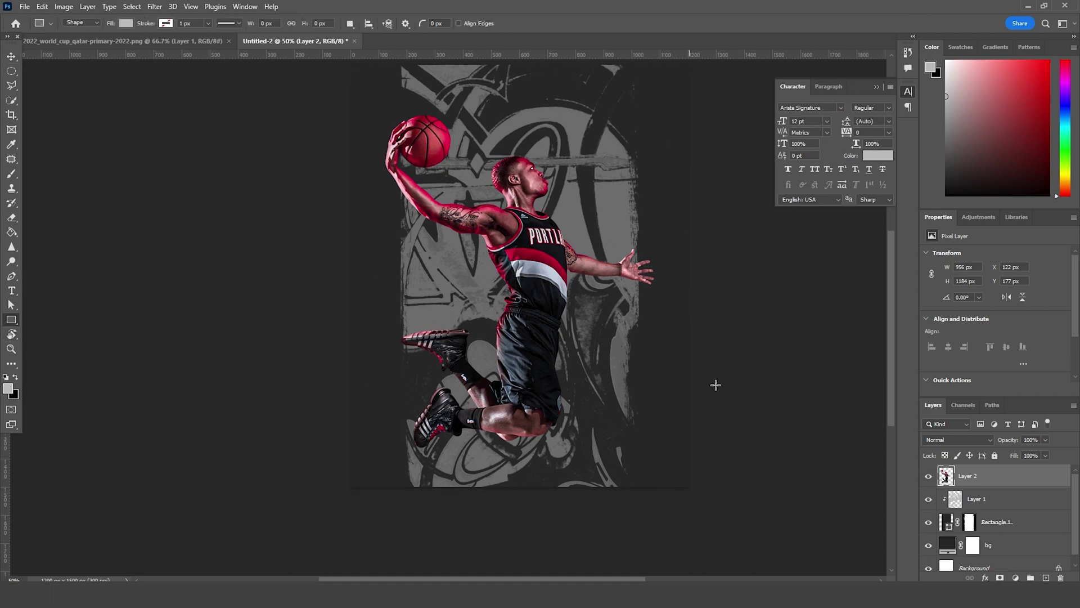
{"action": "scroll", "coordinate": [951, 550], "scroll_direction": "down", "scroll_amount": 1}
{"action": "left_click", "coordinate": [951, 539]}
{"action": "scroll", "coordinate": [630, 435], "scroll_direction": "up", "scroll_amount": 2}
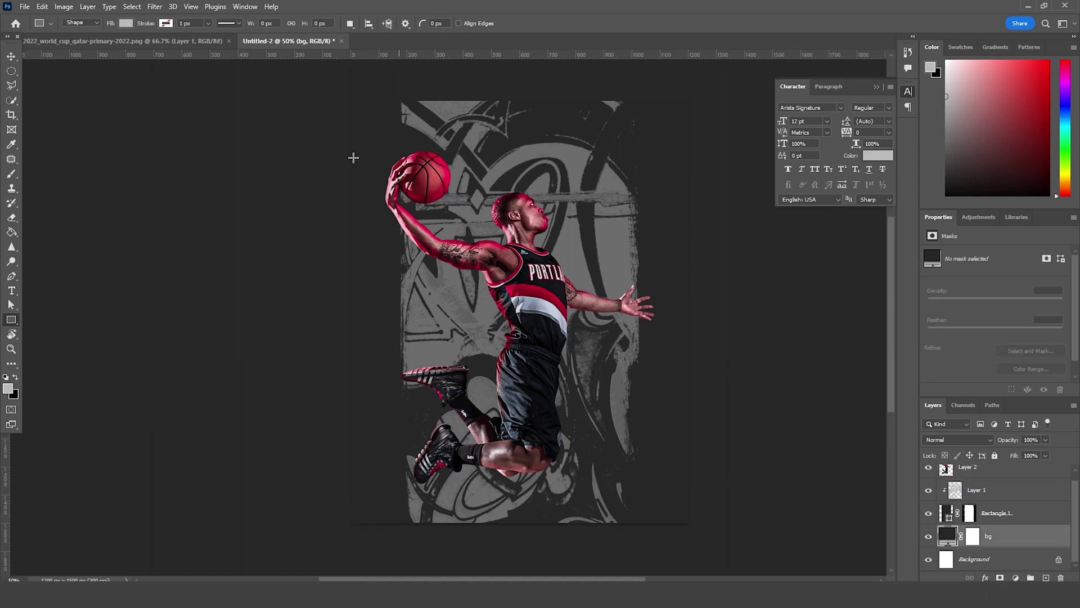
{"action": "left_click_drag", "start_coordinate": [314, 64], "coordinate": [752, 566]}
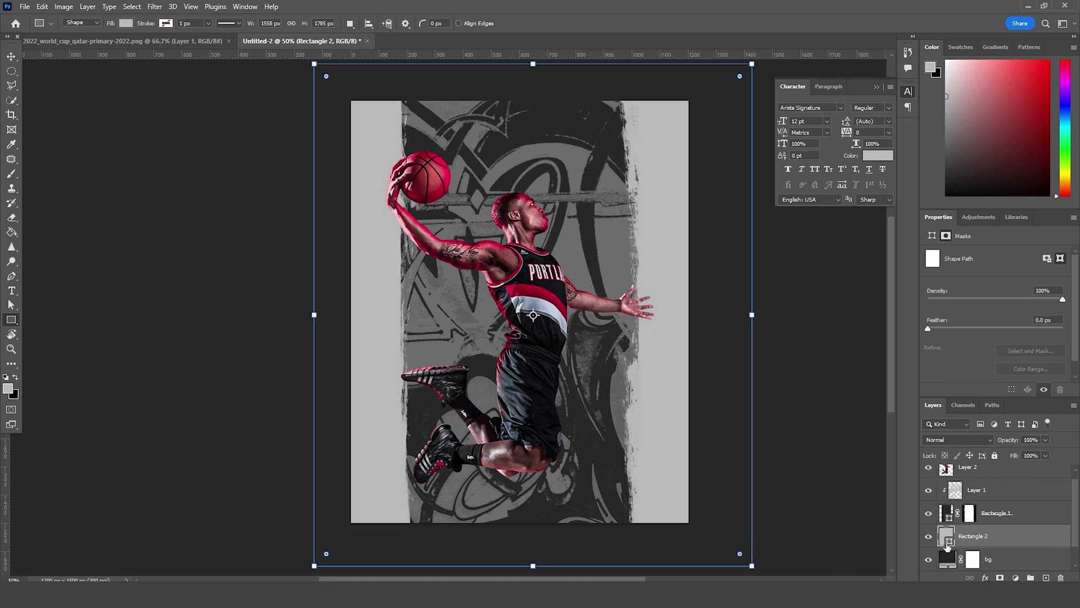
- Duplicate the light grey rectangle, shorten the copy to 1129 px high and move it over the poster's upper-right corner
{"action": "left_click", "coordinate": [10, 56]}
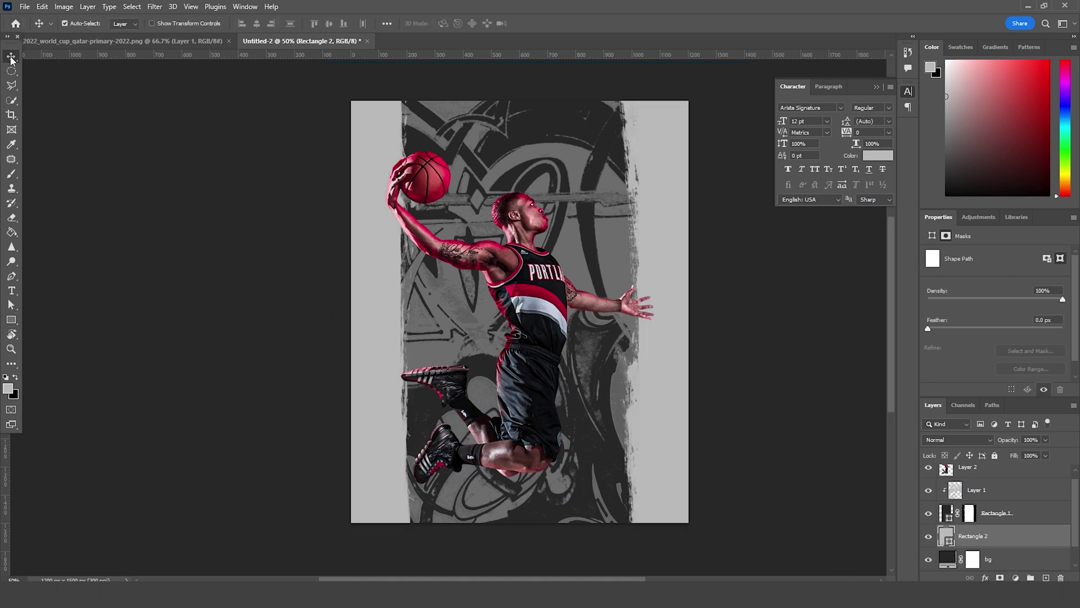
{"action": "key", "text": "ctrl"}
{"action": "key", "text": "ctrl+j"}
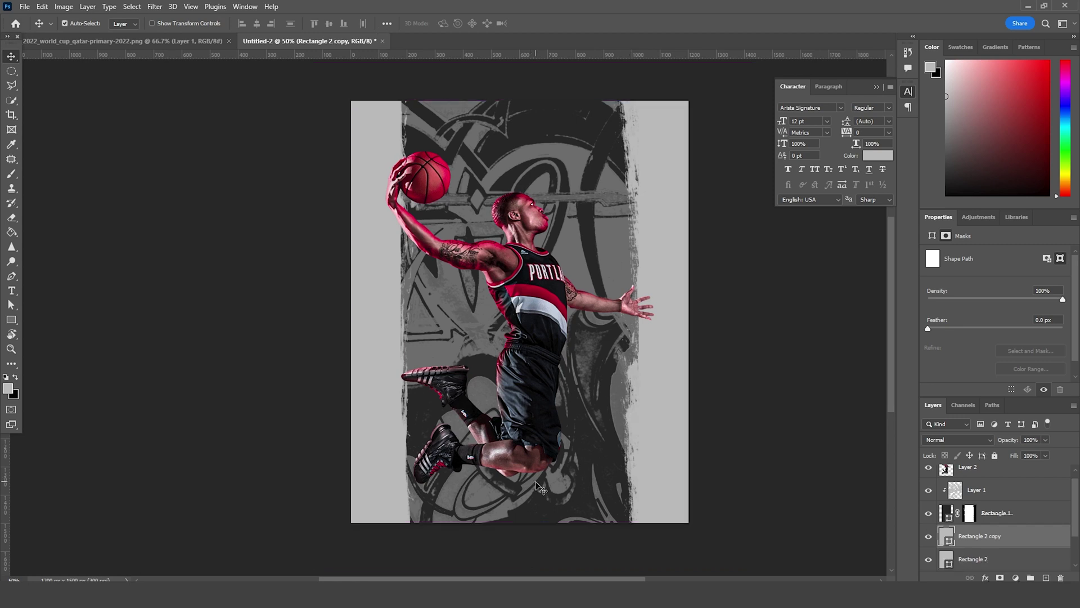
{"action": "key", "text": "ctrl+t"}
{"action": "left_click_drag", "start_coordinate": [534, 565], "coordinate": [532, 379]}
{"action": "left_click_drag", "start_coordinate": [531, 252], "coordinate": [813, 90]}
{"action": "key", "text": "Return"}
- Change the fill colour of the upper-right rectangle copy to dark red
{"action": "double_click", "coordinate": [950, 542]}
{"action": "left_click", "coordinate": [837, 291]}
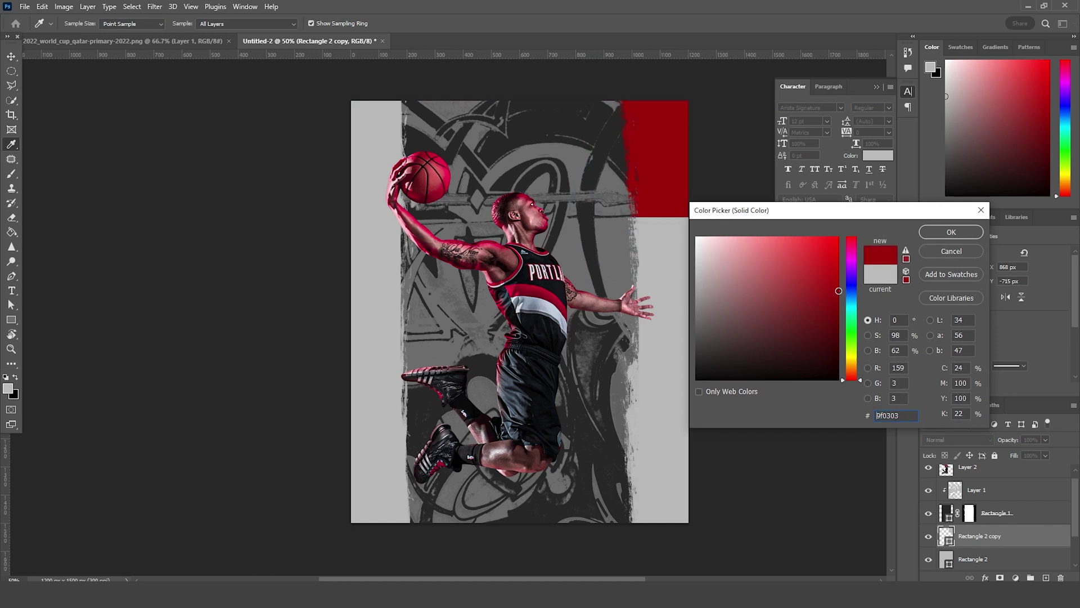
{"action": "left_click_drag", "start_coordinate": [839, 291], "coordinate": [842, 304]}
{"action": "left_click", "coordinate": [960, 232]}
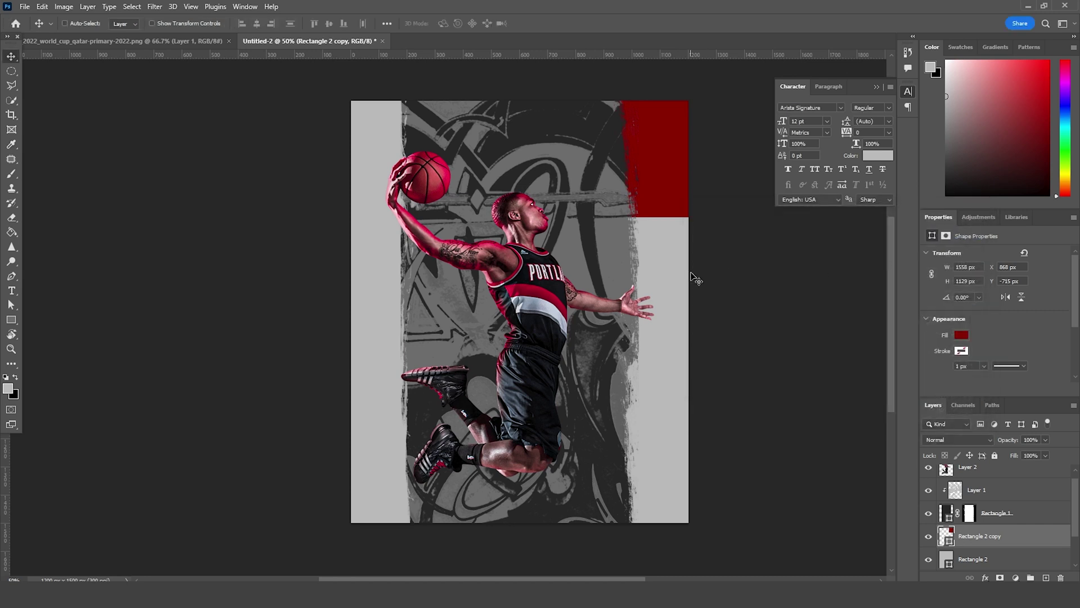
- Duplicate the dark red rectangle and place the copy over the poster's lower-left corner at X -1092 px, Y 1055 px
{"action": "key", "text": "ctrl+j"}
{"action": "key", "text": "ctrl+t"}
{"action": "left_click_drag", "start_coordinate": [647, 173], "coordinate": [109, 607]}
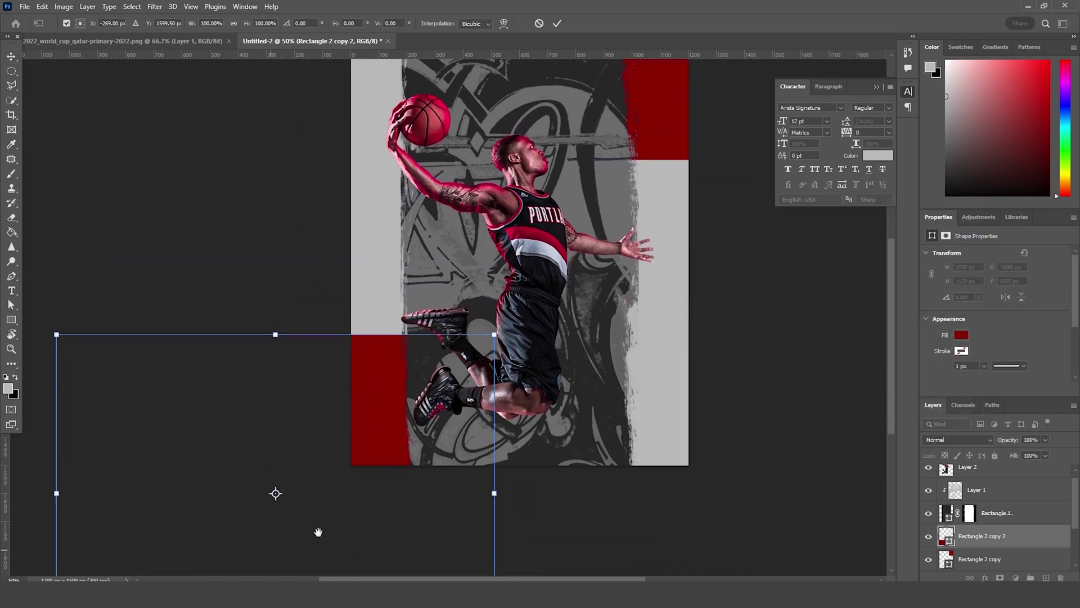
{"action": "left_click_drag", "start_coordinate": [318, 531], "coordinate": [385, 403]}
{"action": "left_click_drag", "start_coordinate": [457, 335], "coordinate": [445, 342]}
{"action": "key", "text": "Return"}
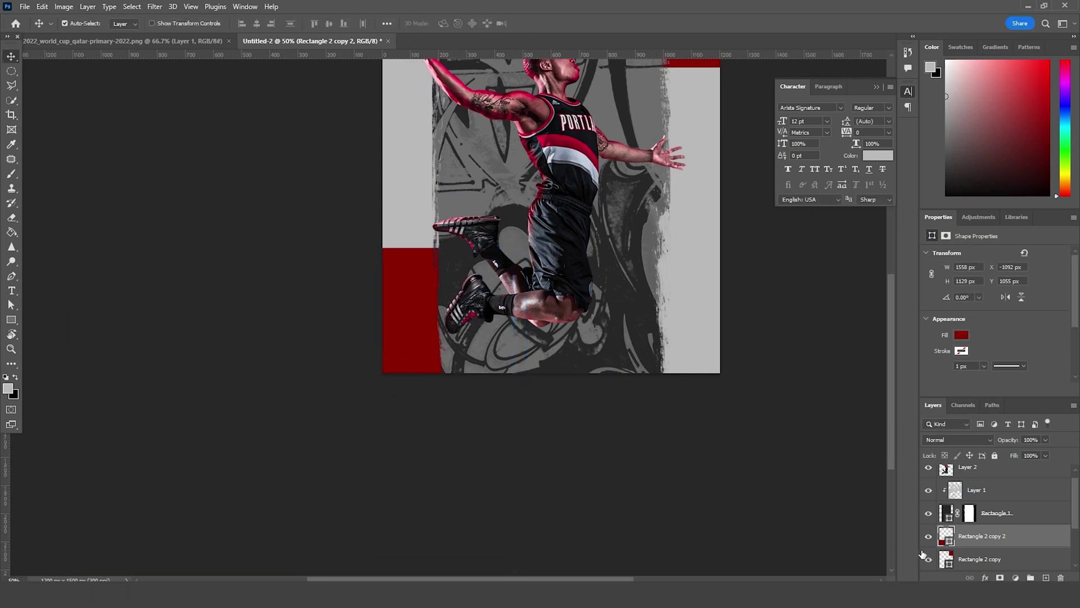
- Change the lower-left rectangle's fill to slate blue #465363, sampled from the player's image
{"action": "double_click", "coordinate": [951, 545]}
{"action": "left_click", "coordinate": [535, 220]}
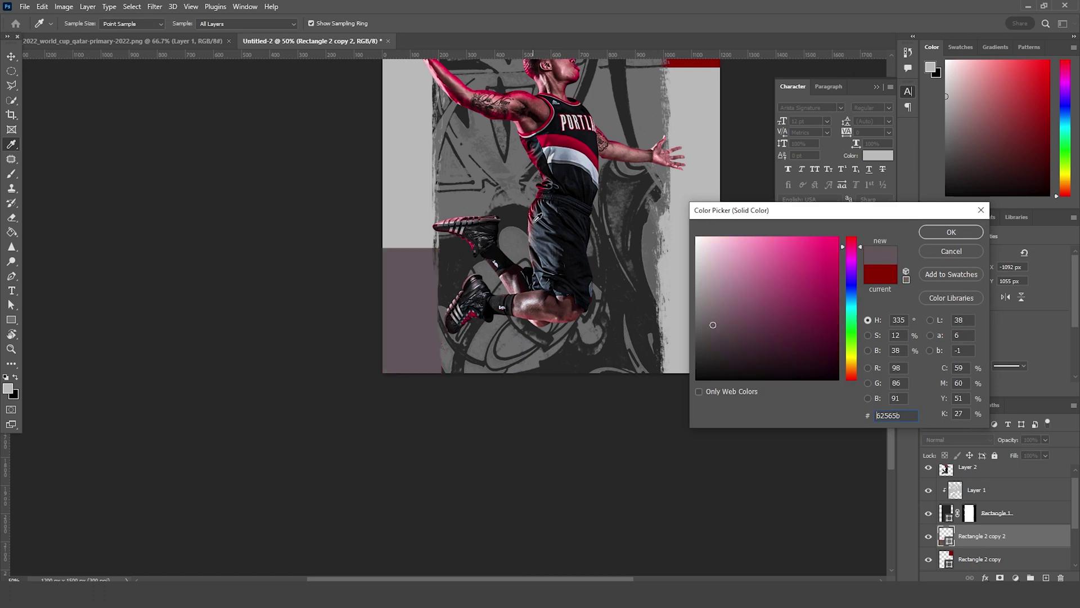
{"action": "left_click_drag", "start_coordinate": [551, 204], "coordinate": [542, 209]}
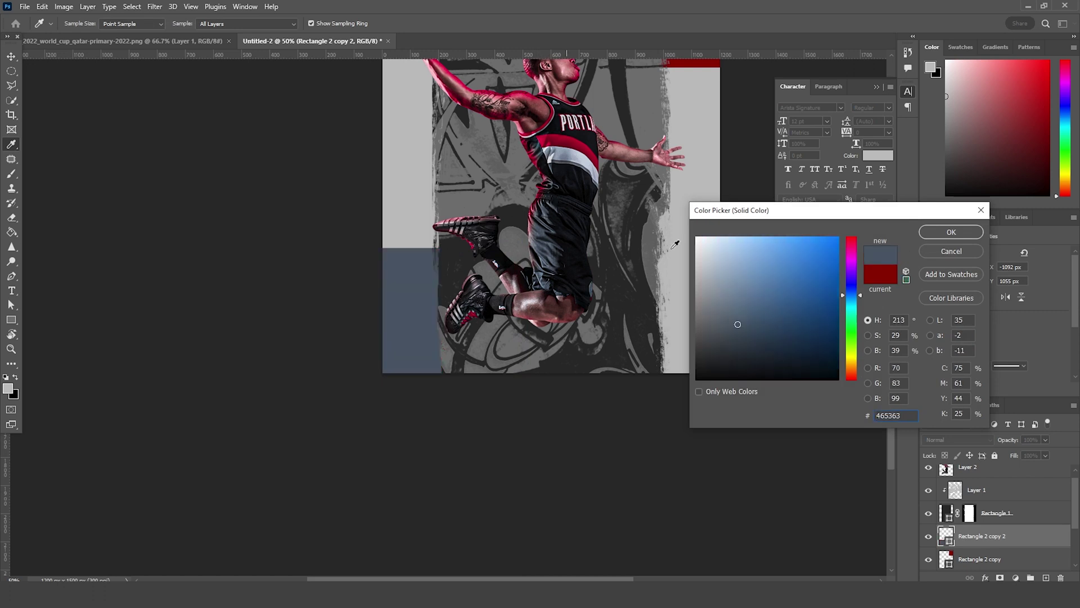
{"action": "left_click", "coordinate": [944, 233]}
- Add a layer mask to the dark red rectangle and roughen its outer right edge with the 3400 px black grunge brush
{"action": "left_click_drag", "start_coordinate": [501, 197], "coordinate": [473, 323]}
{"action": "scroll", "coordinate": [976, 541], "scroll_direction": "down", "scroll_amount": 2}
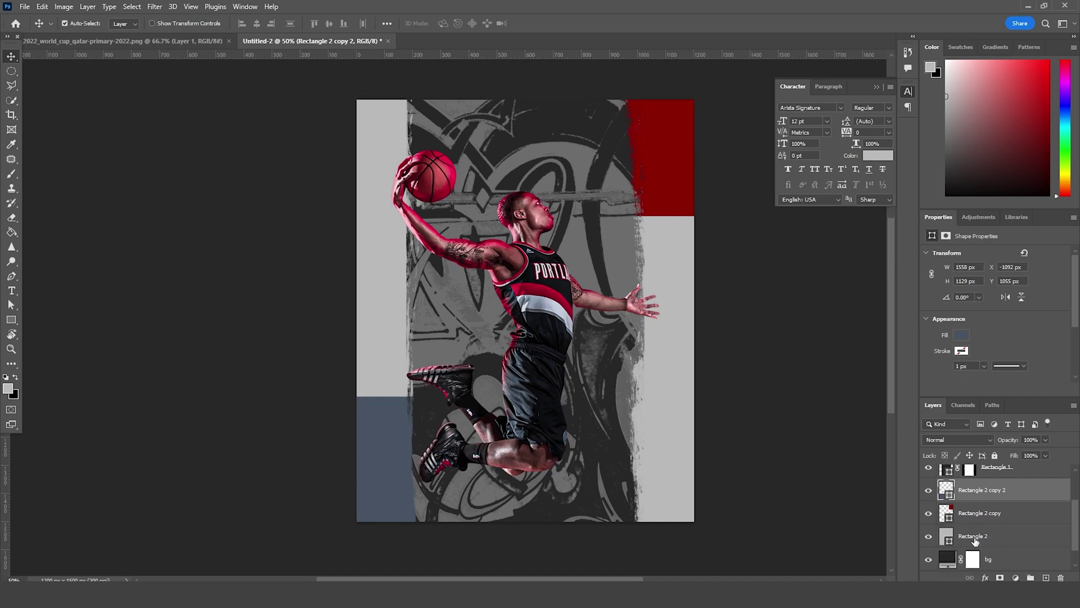
{"action": "left_click", "coordinate": [968, 513]}
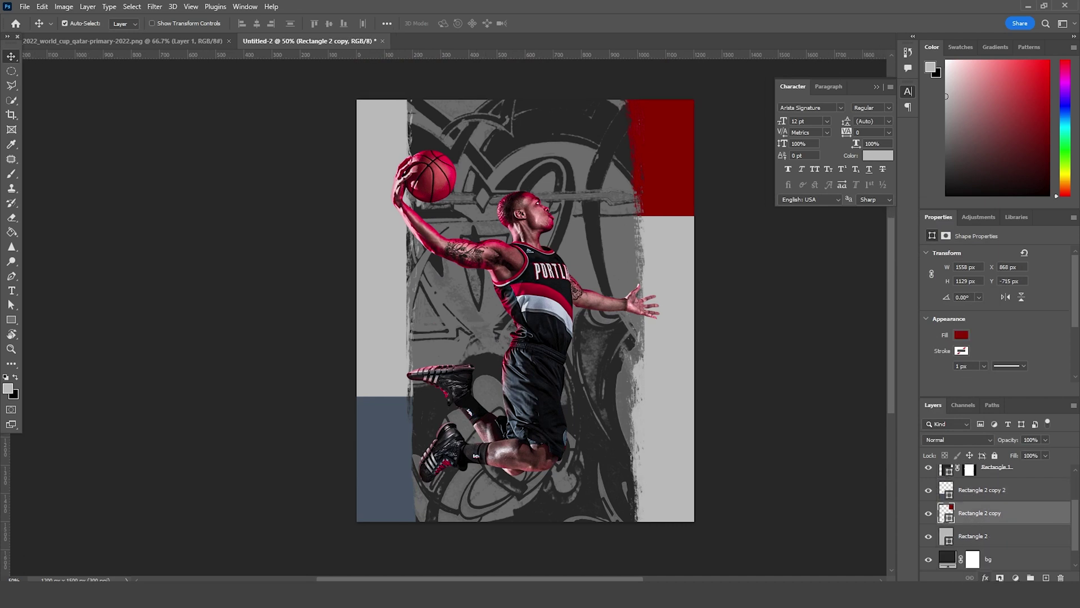
{"action": "left_click", "coordinate": [1000, 578]}
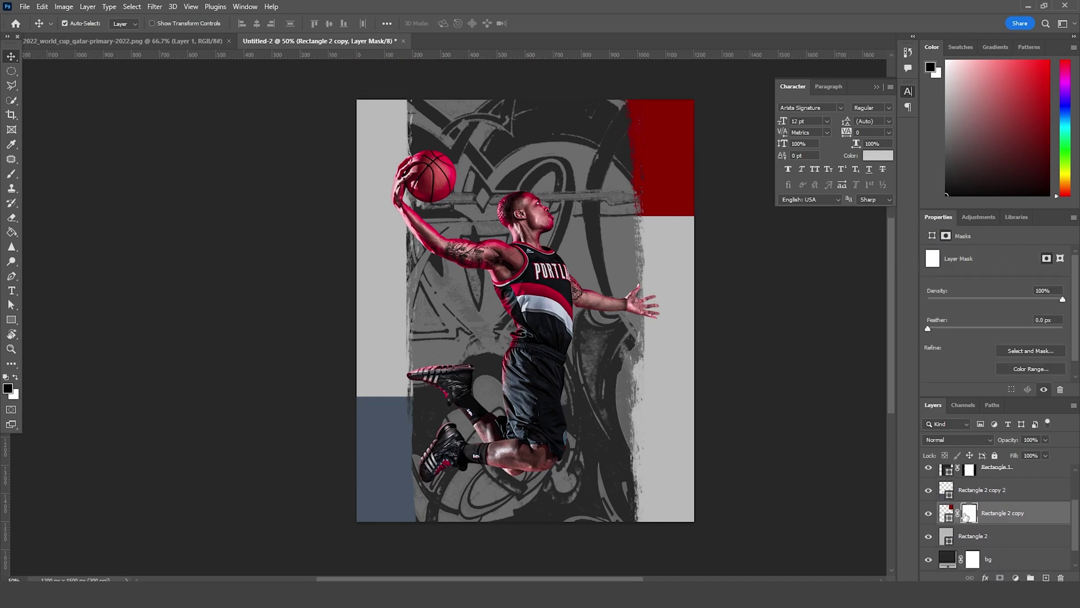
{"action": "key", "text": "b"}
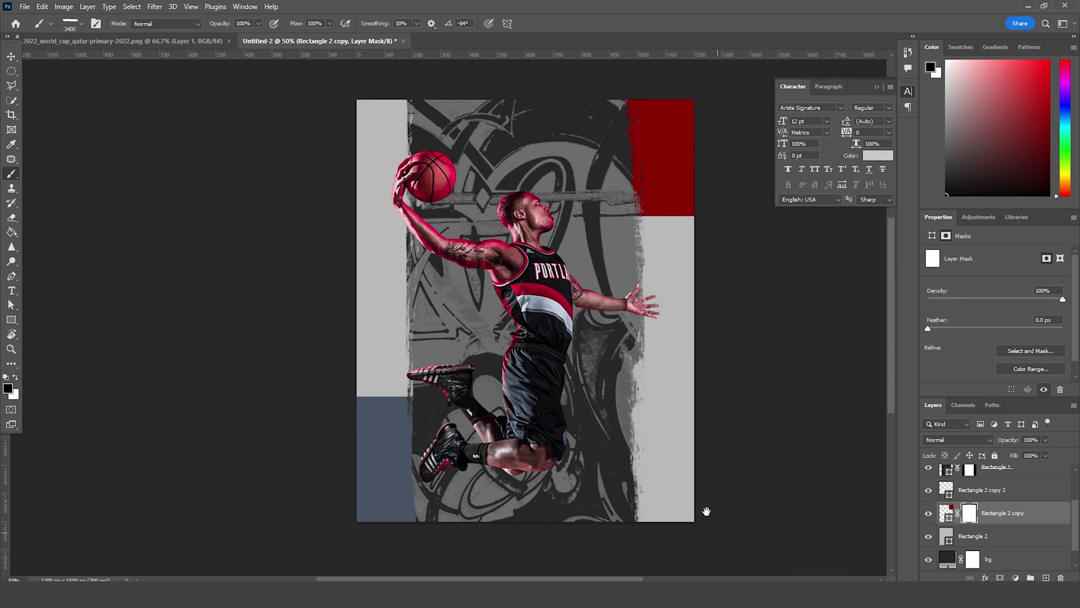
{"action": "left_click_drag", "start_coordinate": [706, 511], "coordinate": [618, 451]}
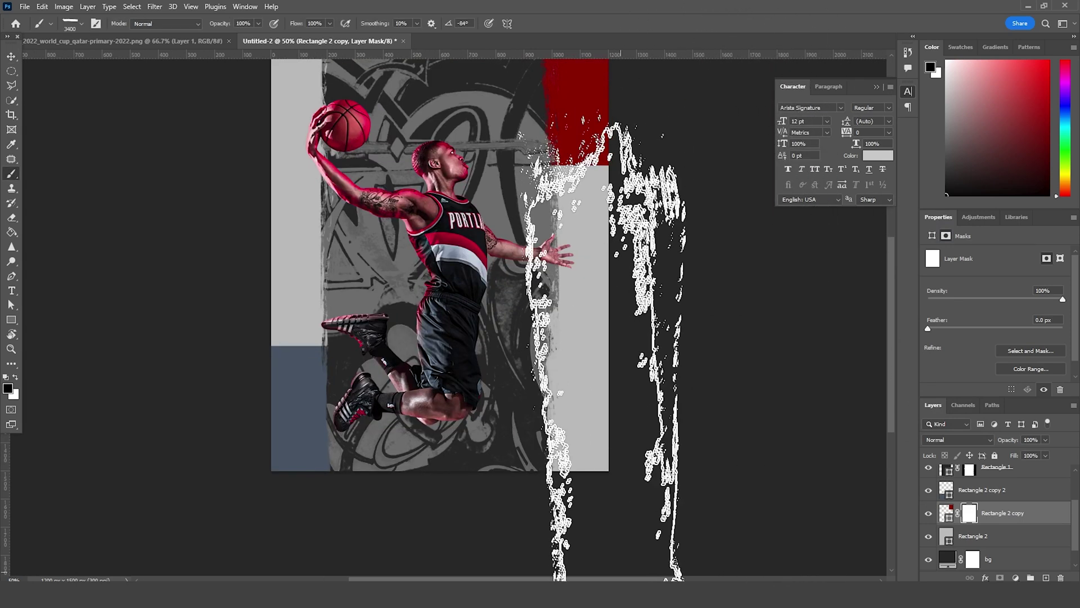
{"action": "left_click_drag", "start_coordinate": [417, 323], "coordinate": [445, 378]}
{"action": "left_click_drag", "start_coordinate": [511, 378], "coordinate": [515, 378]}
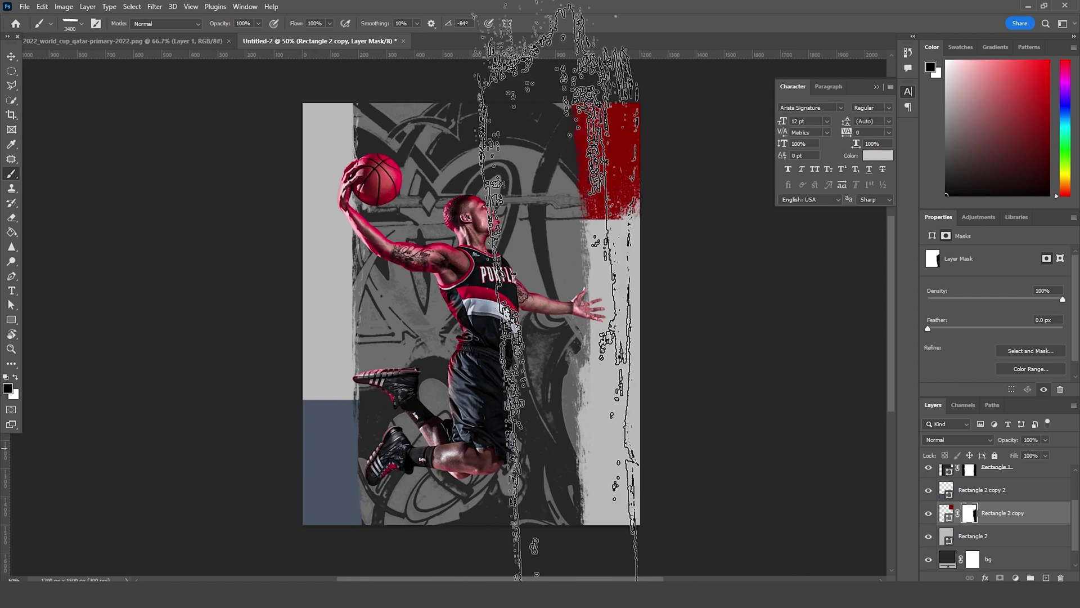
- Reduce the grunge brush to 2300 px and roughen the lower edge of the dark red rectangle on its mask
{"action": "key", "text": "bracketleft"}
{"action": "key", "text": "bracketleft"}
{"action": "key", "text": "bracketleft"}
{"action": "key", "text": "bracketleft"}
{"action": "key", "text": "["}
{"action": "key", "text": "["}
{"action": "key", "text": "["}
{"action": "key", "text": "["}
{"action": "key", "text": "["}
{"action": "key", "text": "["}
{"action": "key", "text": "["}
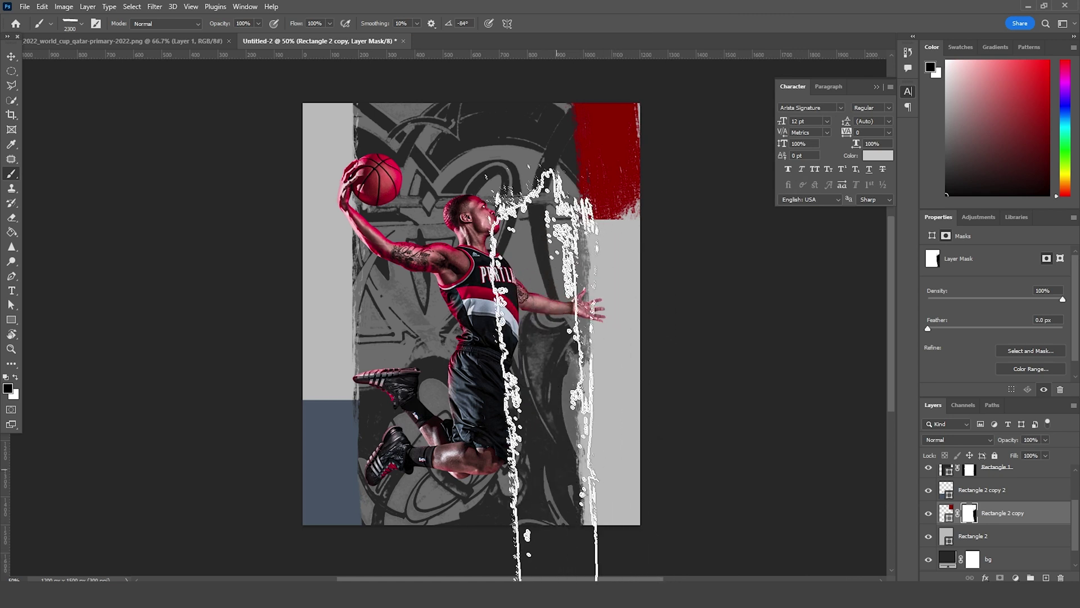
{"action": "left_click", "coordinate": [550, 518]}
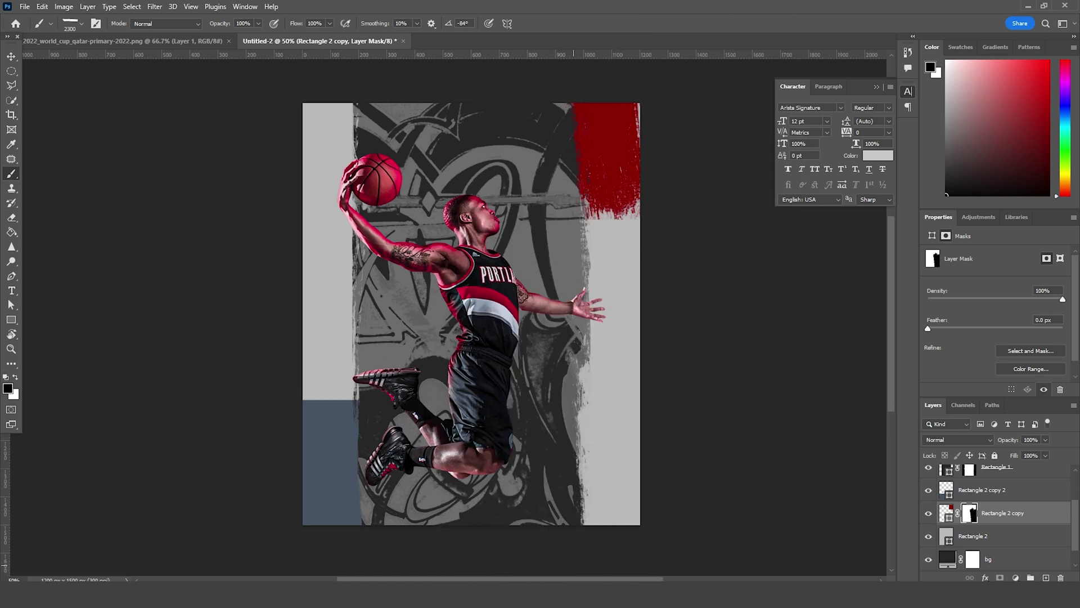
- Add a layer mask to the slate blue rectangle and paint its upper and left edges ragged with the 2300 px black brush
{"action": "left_click_drag", "start_coordinate": [695, 553], "coordinate": [738, 550]}
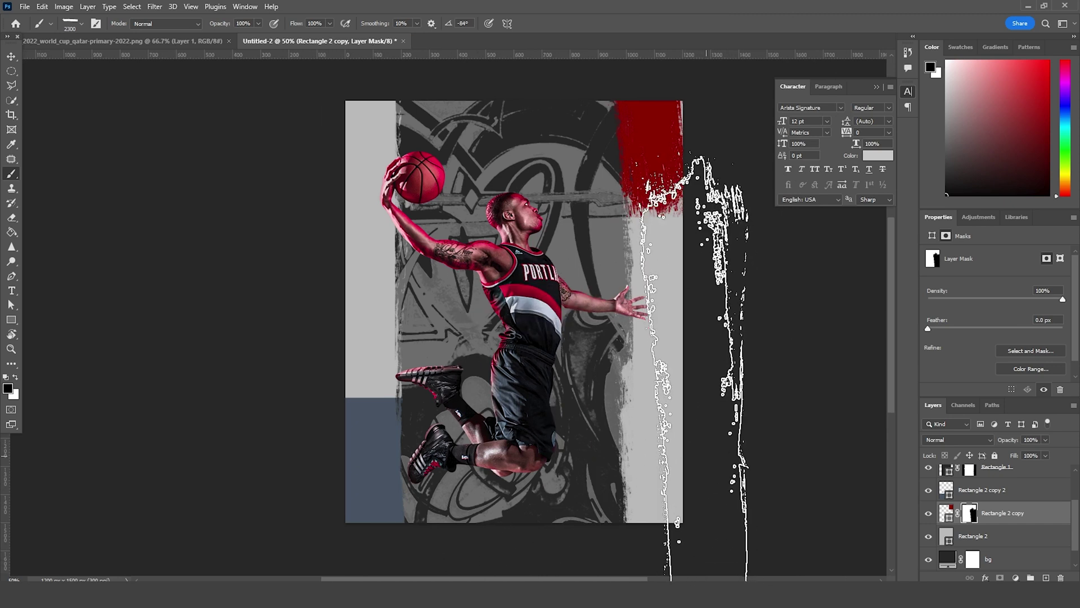
{"action": "left_click", "coordinate": [973, 535]}
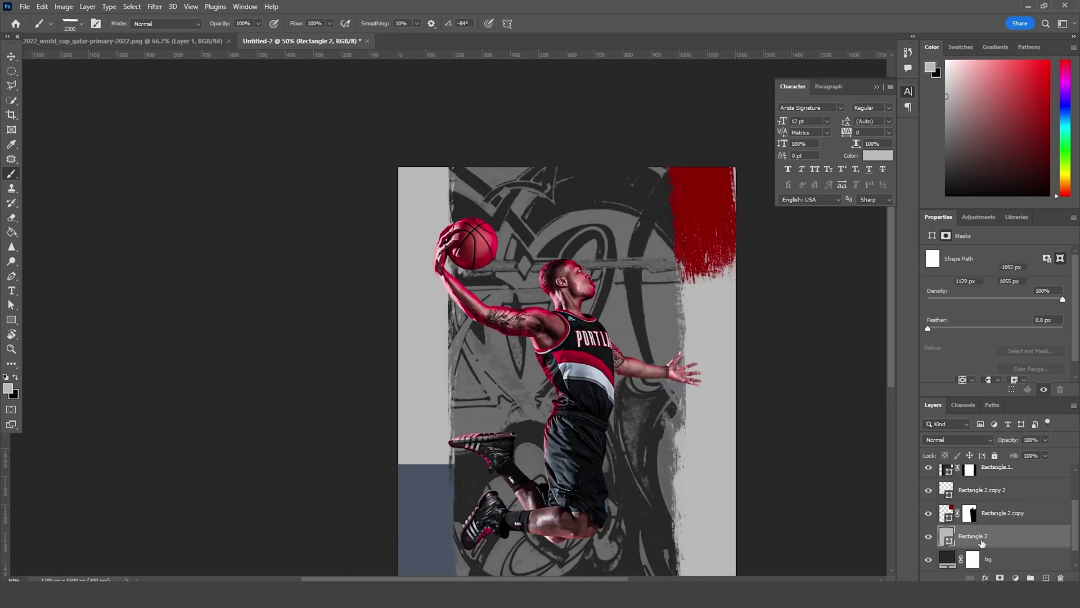
{"action": "left_click", "coordinate": [990, 489]}
{"action": "left_click", "coordinate": [999, 577]}
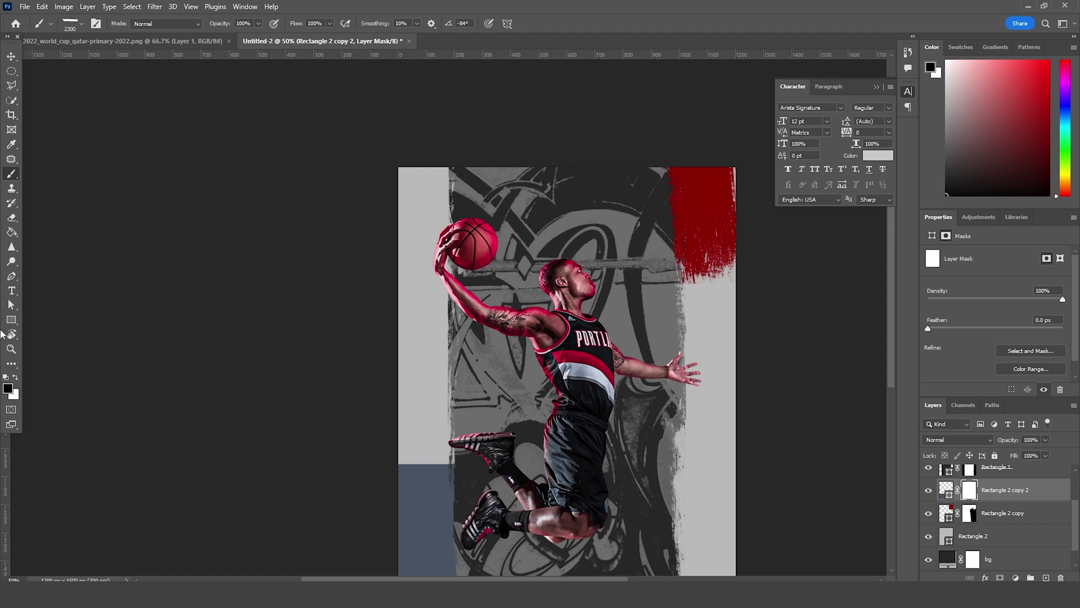
{"action": "left_click", "coordinate": [412, 162]}
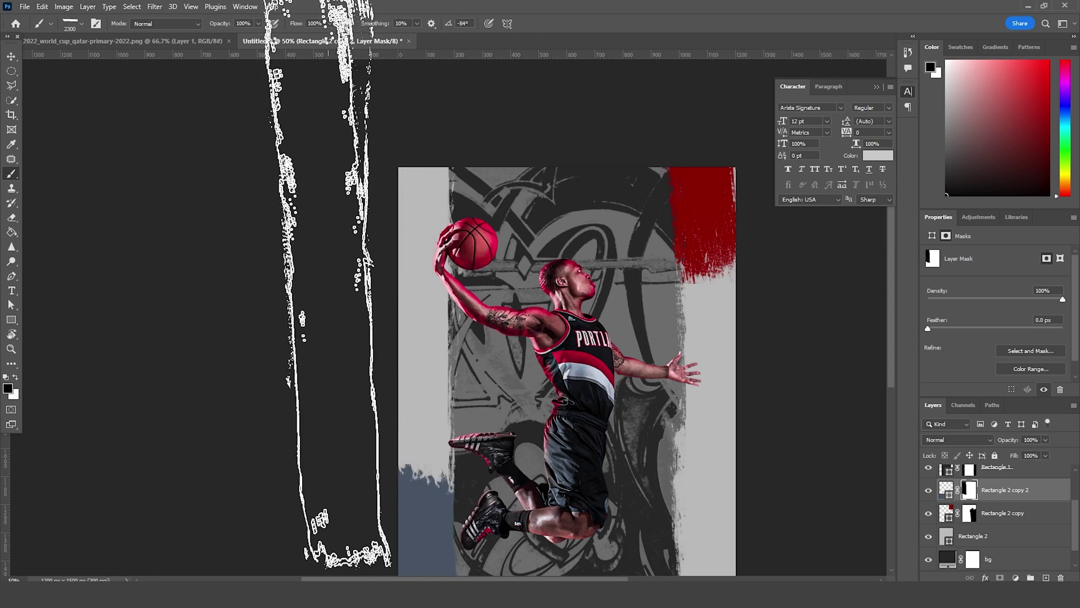
{"action": "left_click_drag", "start_coordinate": [394, 240], "coordinate": [424, 132]}
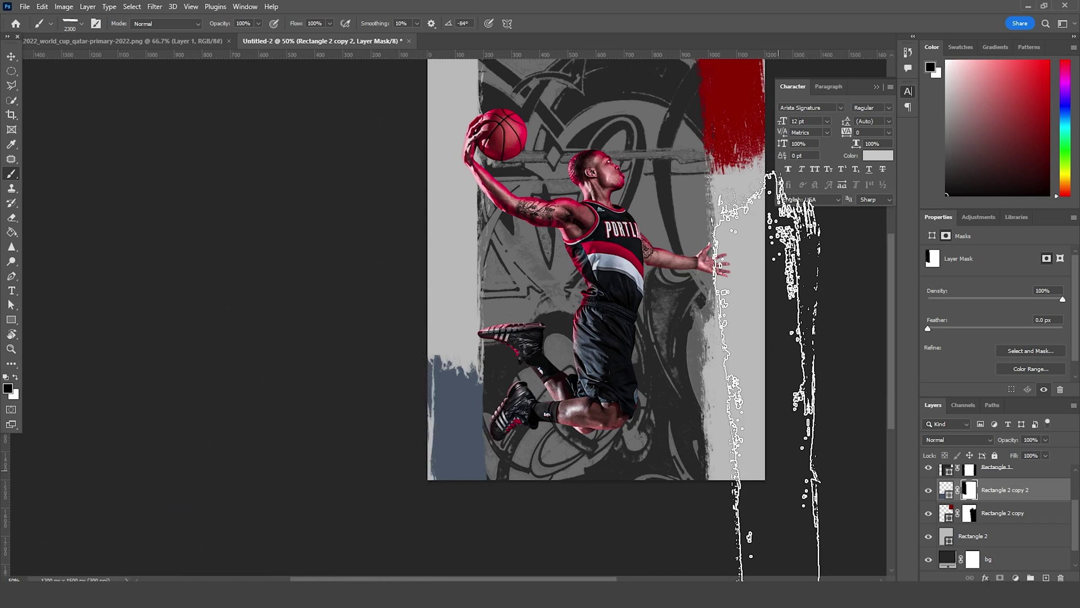
{"action": "scroll", "coordinate": [769, 371], "scroll_direction": "up", "scroll_amount": 2}
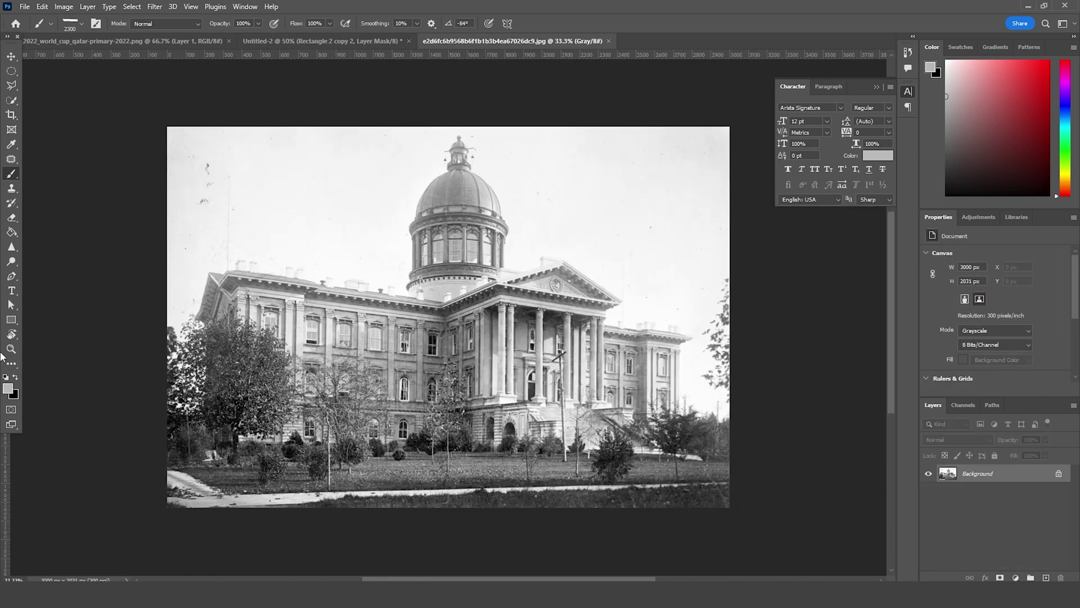
- Copy the grayscale domed building photo into the Untitled-2 poster and place its layer directly above Rectangle 2
{"action": "key", "text": "v"}
{"action": "left_click_drag", "start_coordinate": [470, 202], "coordinate": [739, 181]}
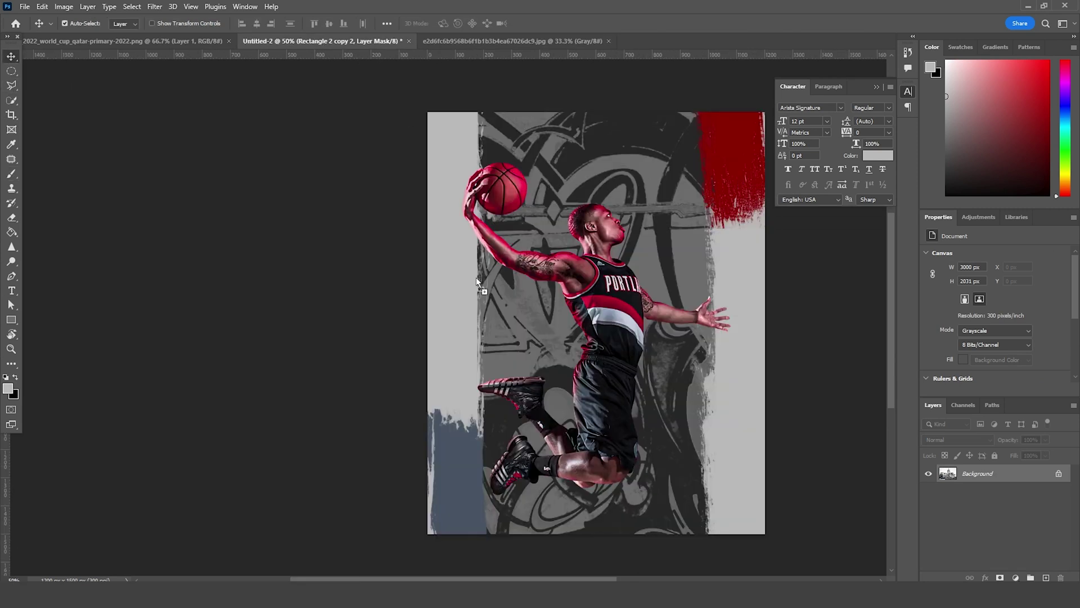
{"action": "left_click_drag", "start_coordinate": [461, 310], "coordinate": [462, 309]}
{"action": "mouse_move", "coordinate": [945, 550]}
{"action": "left_mouse_down"}
{"action": "mouse_move", "coordinate": [951, 567]}
{"action": "mouse_move", "coordinate": [962, 510]}
{"action": "left_mouse_up"}
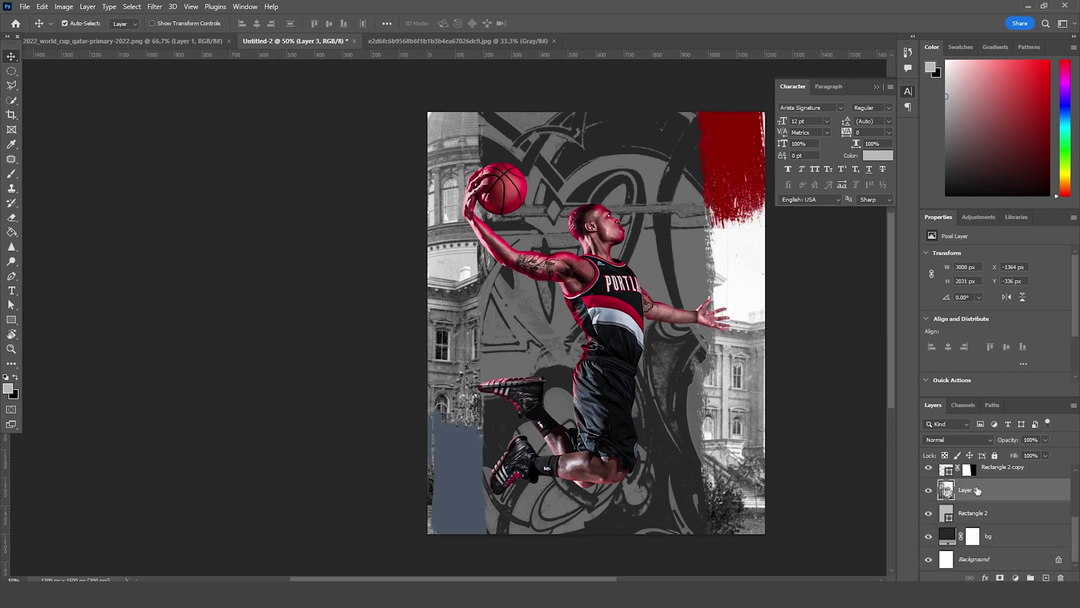
- Scale the building photo to 1762 x 1193 px at X -881 px, Y 0 px, and set its opacity to 45%
{"action": "key", "text": "ctrl+t"}
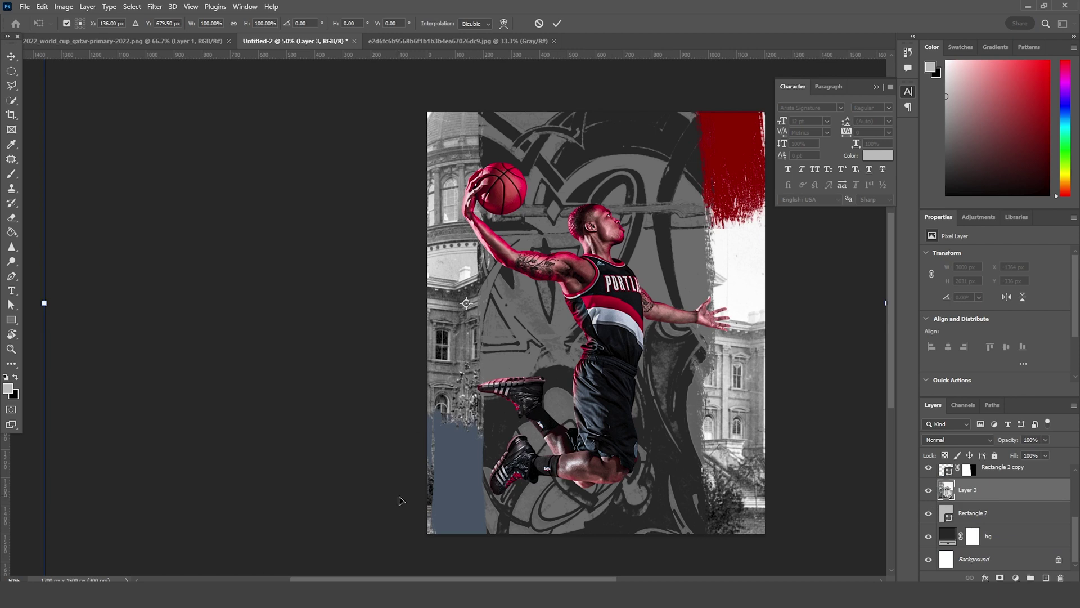
{"action": "key", "text": "ctrl+minus"}
{"action": "key", "text": "ctrl+minus"}
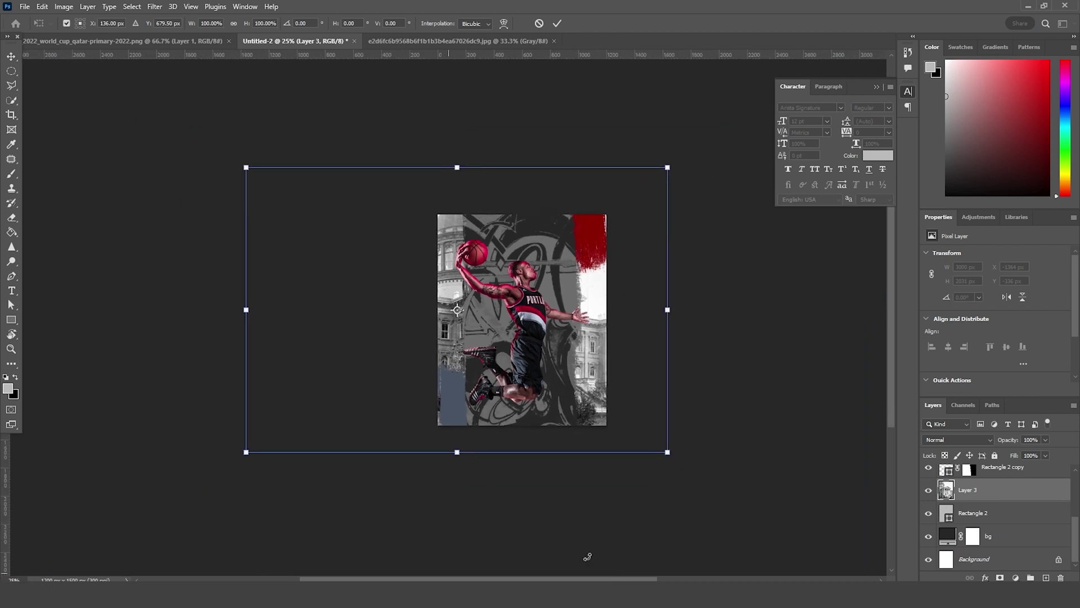
{"action": "left_click_drag", "start_coordinate": [665, 460], "coordinate": [564, 394]}
{"action": "left_click_drag", "start_coordinate": [482, 315], "coordinate": [464, 298]}
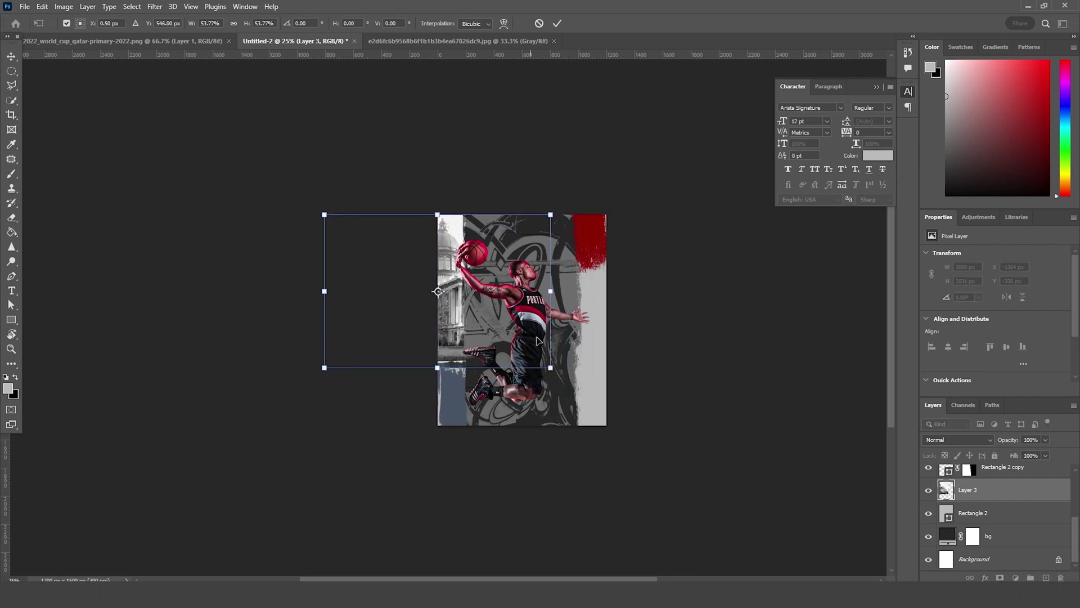
{"action": "left_click_drag", "start_coordinate": [551, 363], "coordinate": [572, 380]}
{"action": "mouse_move", "coordinate": [515, 338]}
{"action": "left_mouse_down"}
{"action": "mouse_move", "coordinate": [520, 357]}
{"action": "mouse_move", "coordinate": [514, 351]}
{"action": "left_mouse_up"}
{"action": "mouse_move", "coordinate": [568, 393]}
{"action": "left_mouse_down"}
{"action": "mouse_move", "coordinate": [582, 399]}
{"action": "mouse_move", "coordinate": [555, 400]}
{"action": "left_mouse_up"}
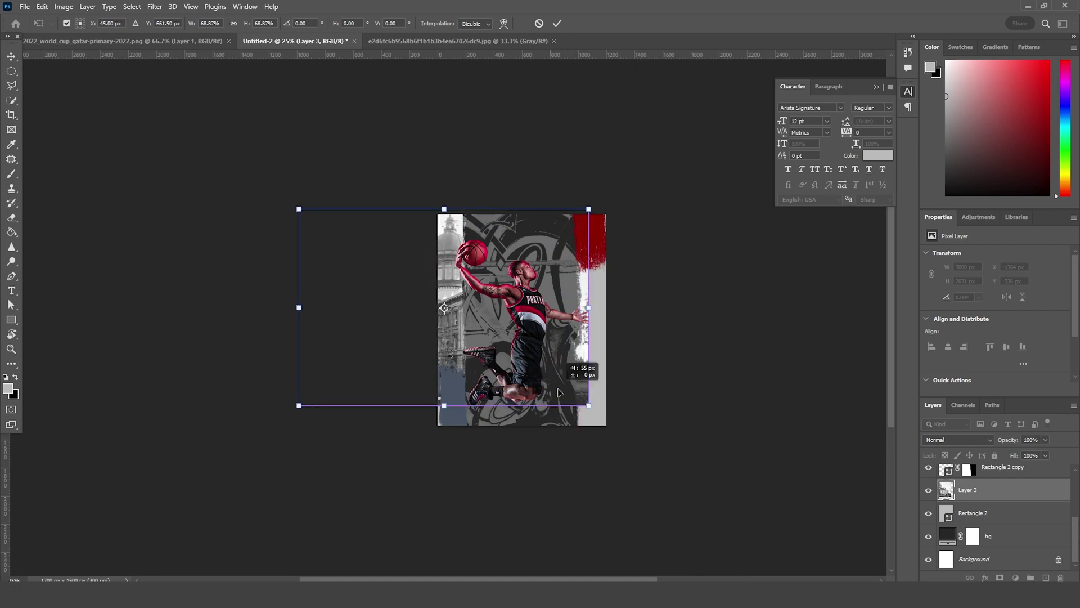
{"action": "mouse_move", "coordinate": [580, 405]}
{"action": "left_mouse_down"}
{"action": "mouse_move", "coordinate": [566, 403]}
{"action": "mouse_move", "coordinate": [567, 391]}
{"action": "left_mouse_up"}
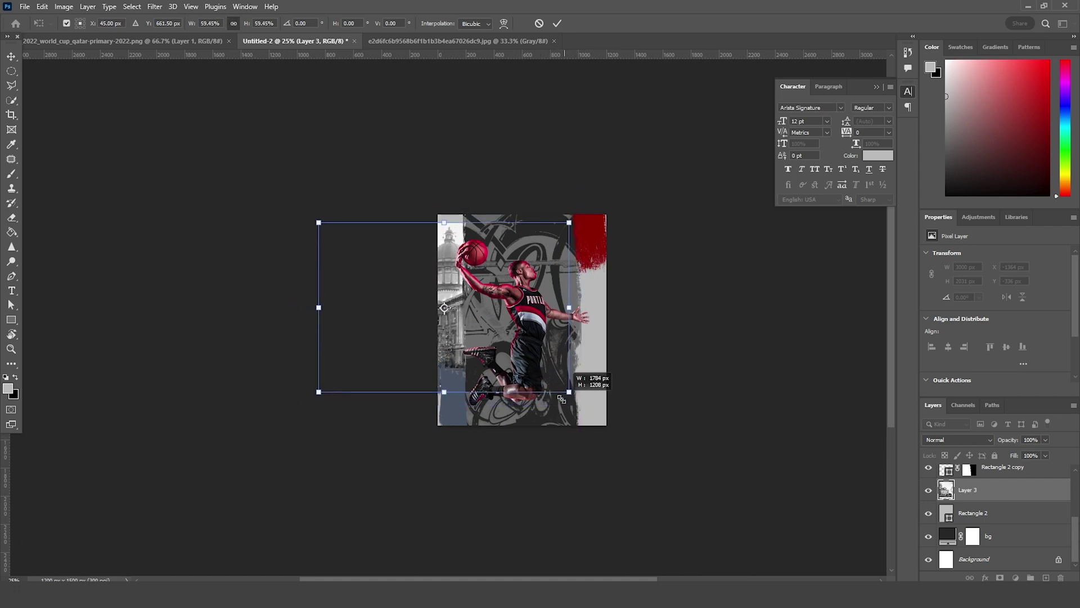
{"action": "left_click_drag", "start_coordinate": [523, 353], "coordinate": [517, 344]}
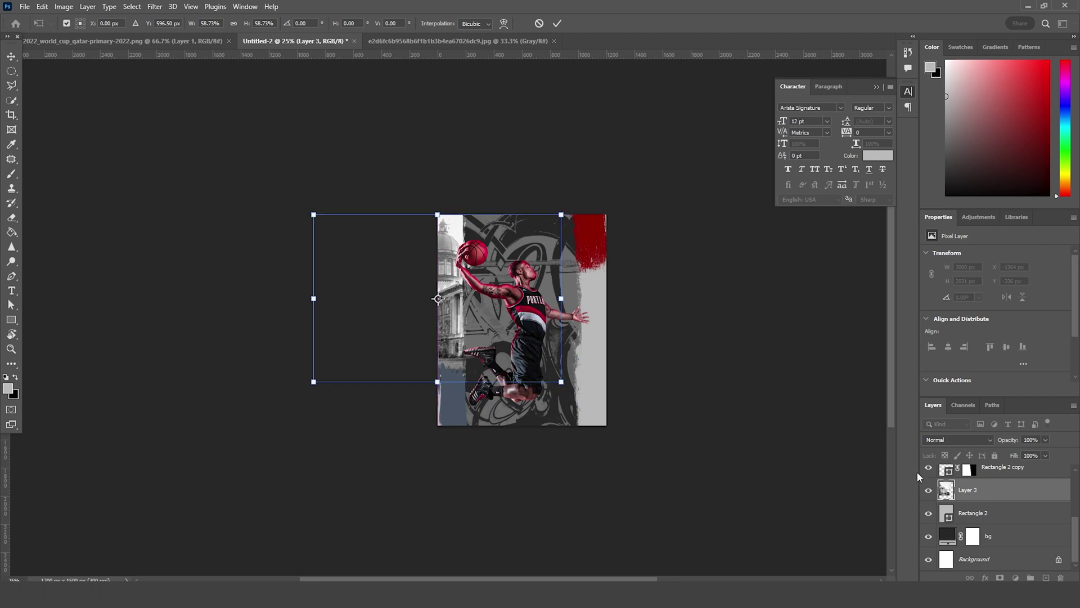
{"action": "key", "text": "Return"}
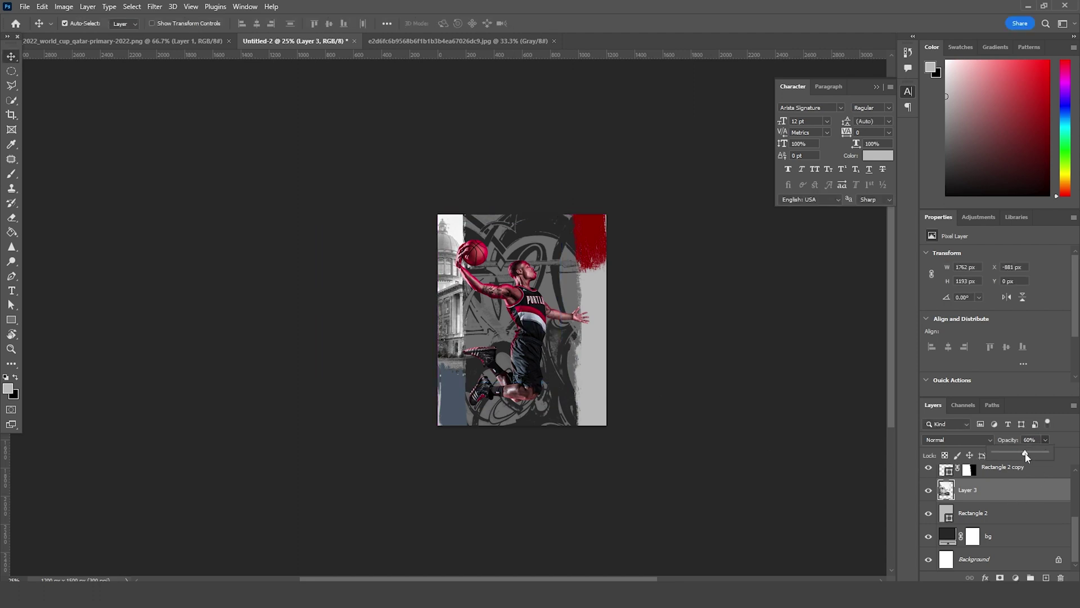
{"action": "left_click", "coordinate": [1025, 453]}
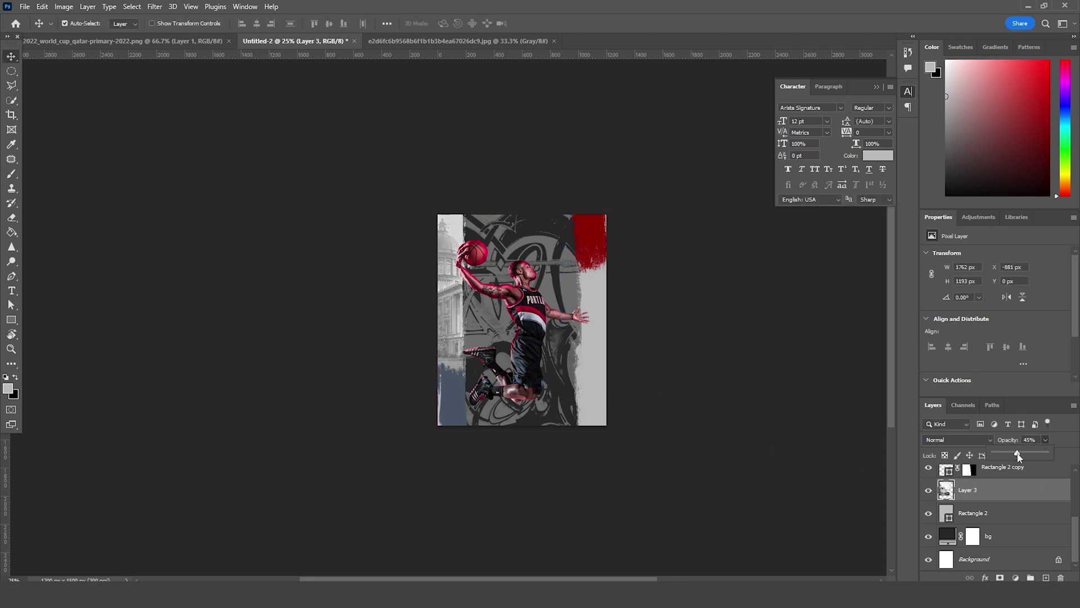
- Duplicate the building layer, enlarge the copy to 2130 x 1442 px and position it at X -418 px, Y 177 px
{"action": "key", "text": "ctrl+j"}
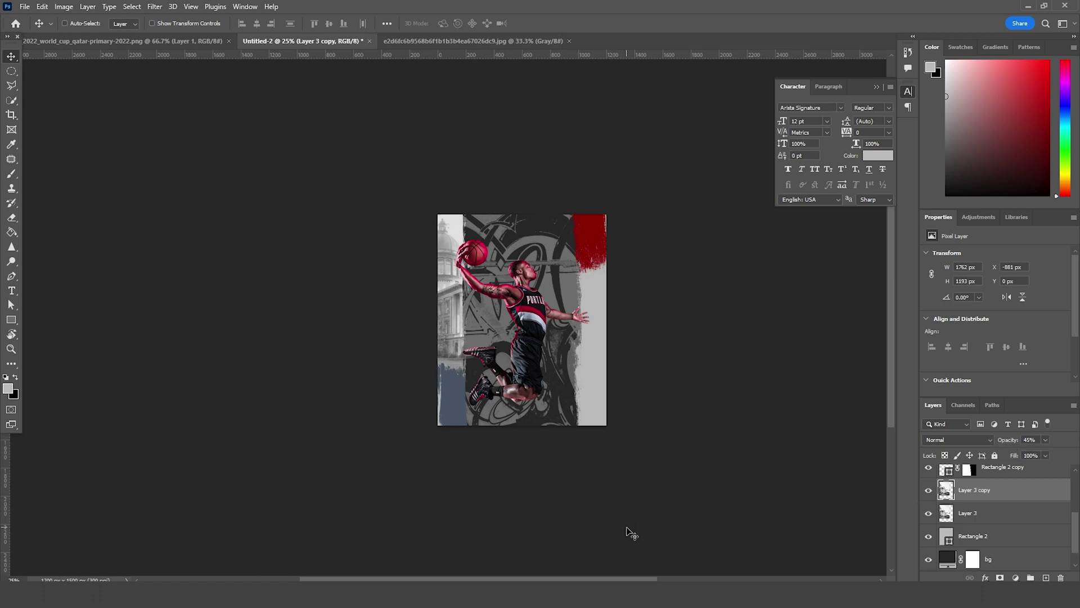
{"action": "key", "text": "ctrl+t"}
{"action": "left_click_drag", "start_coordinate": [506, 332], "coordinate": [610, 379]}
{"action": "left_click_drag", "start_coordinate": [661, 432], "coordinate": [639, 434]}
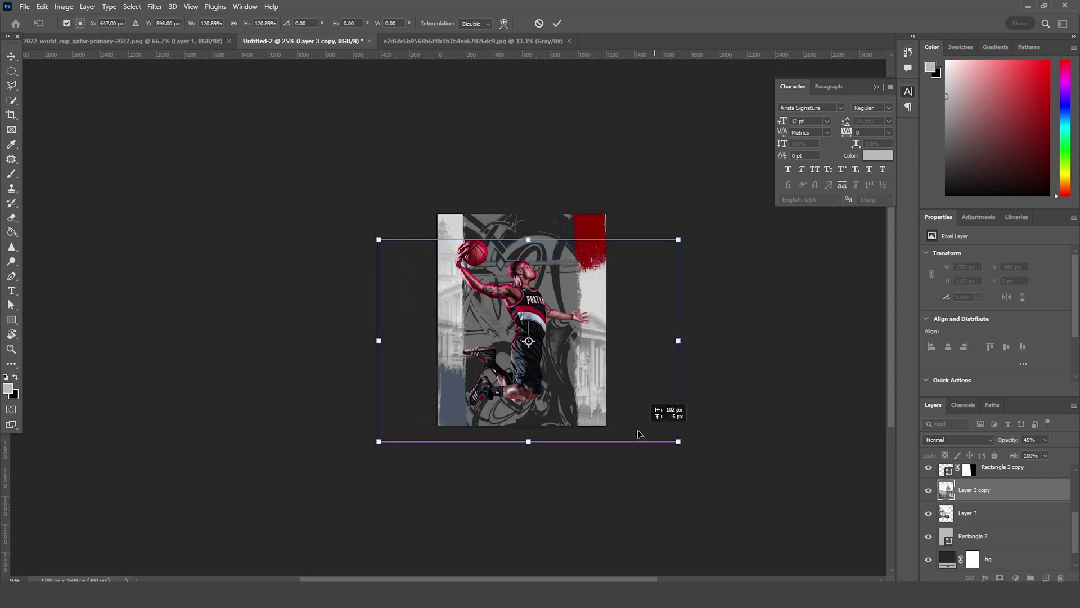
{"action": "key", "text": "Return"}
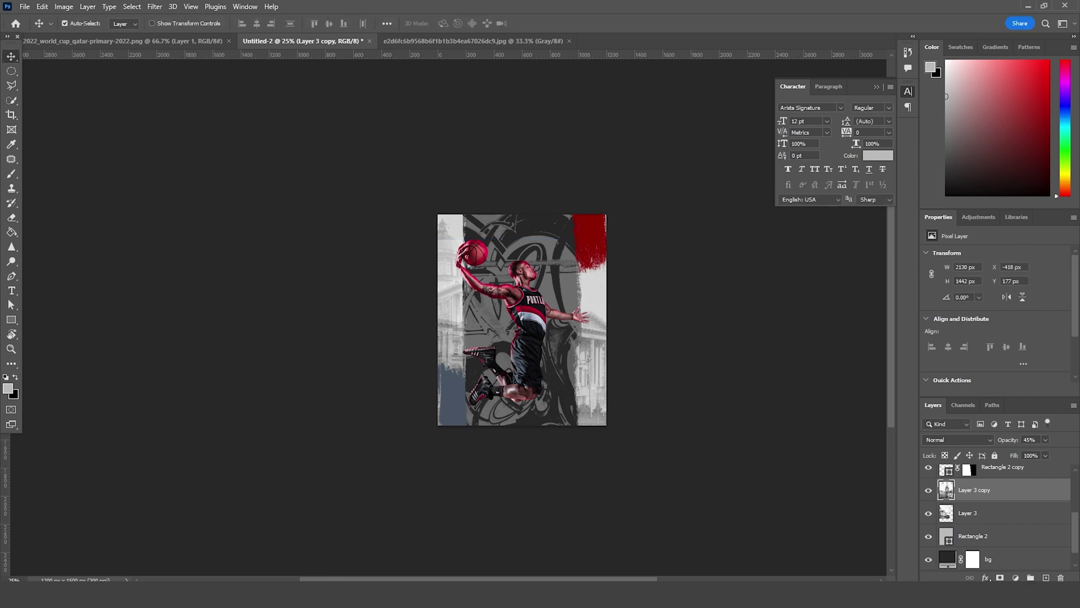
- Add a layer mask to the enlarged building copy and paint out its left part in black with the 2300 px brush
{"action": "left_click", "coordinate": [1000, 578]}
{"action": "key", "text": "d"}
{"action": "key", "text": "x"}
{"action": "key", "text": "b"}
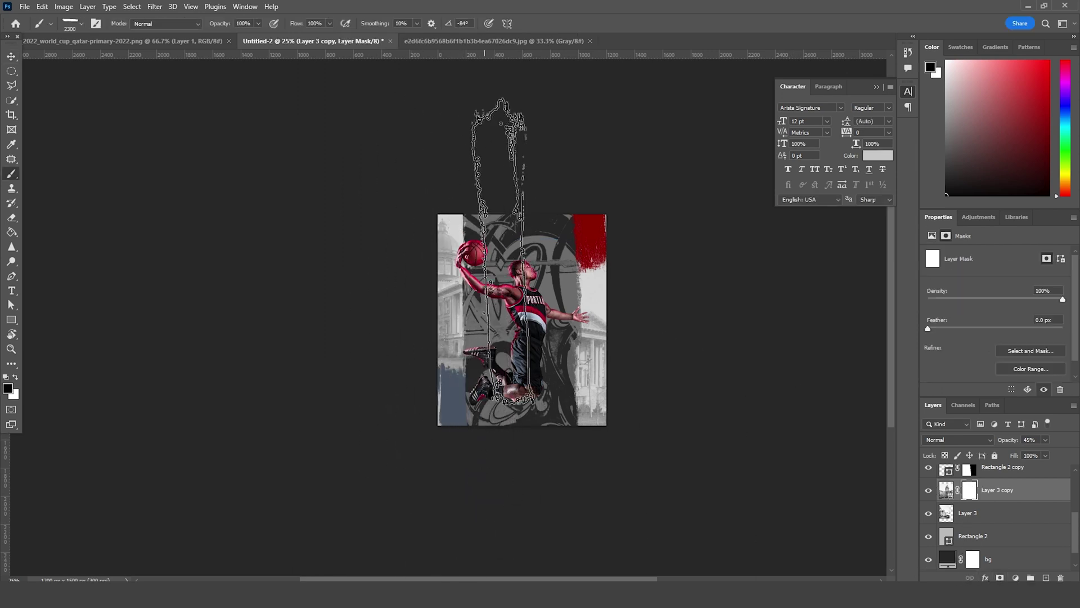
{"action": "mouse_move", "coordinate": [375, 384]}
{"action": "left_mouse_down"}
{"action": "mouse_move", "coordinate": [527, 283]}
{"action": "mouse_move", "coordinate": [533, 336]}
{"action": "mouse_move", "coordinate": [510, 417]}
{"action": "left_mouse_up"}
{"action": "key", "text": "ctrl+plus"}
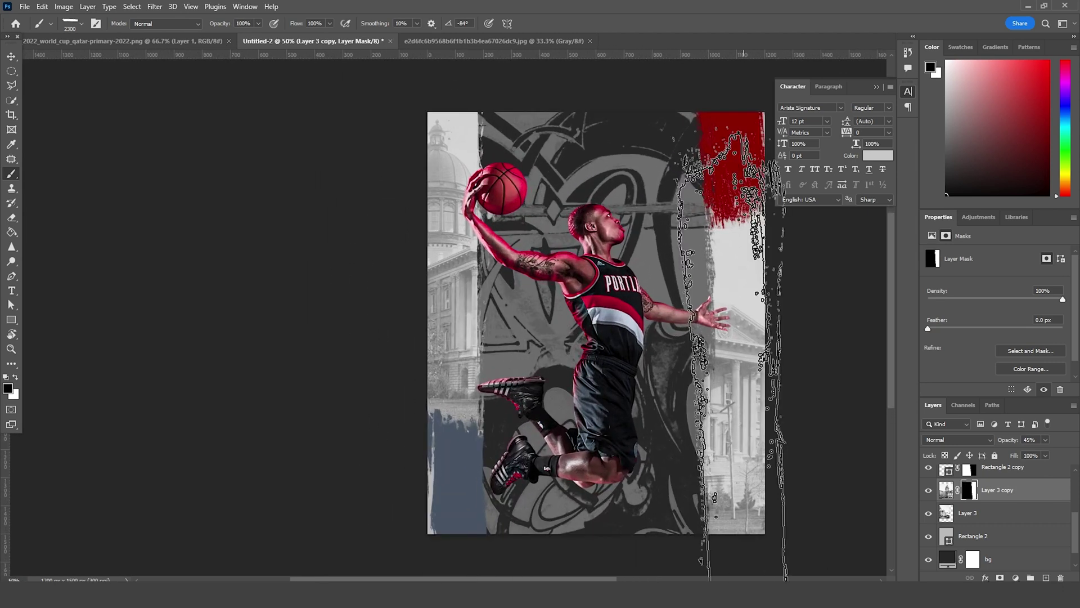
- Place the oregon-state-capitol-statehouse-front image over the poster's upper-right corner at 1200 x 676 px, X 692 px, Y -200 px
{"action": "left_click", "coordinate": [11, 56]}
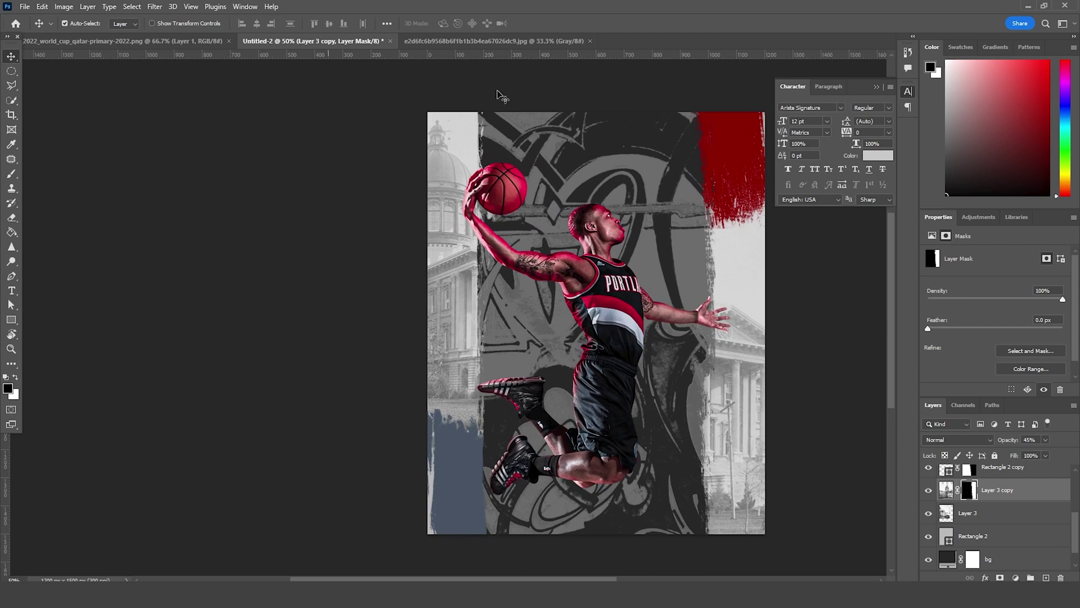
{"action": "left_click_drag", "start_coordinate": [838, 305], "coordinate": [708, 346]}
{"action": "left_click_drag", "start_coordinate": [831, 288], "coordinate": [596, 186]}
{"action": "left_click_drag", "start_coordinate": [535, 386], "coordinate": [731, 215]}
{"action": "key", "text": "Return"}
- Move the statehouse image layer directly above the dark red Rectangle 2 copy layer
{"action": "scroll", "coordinate": [987, 510], "scroll_direction": "up", "scroll_amount": 3}
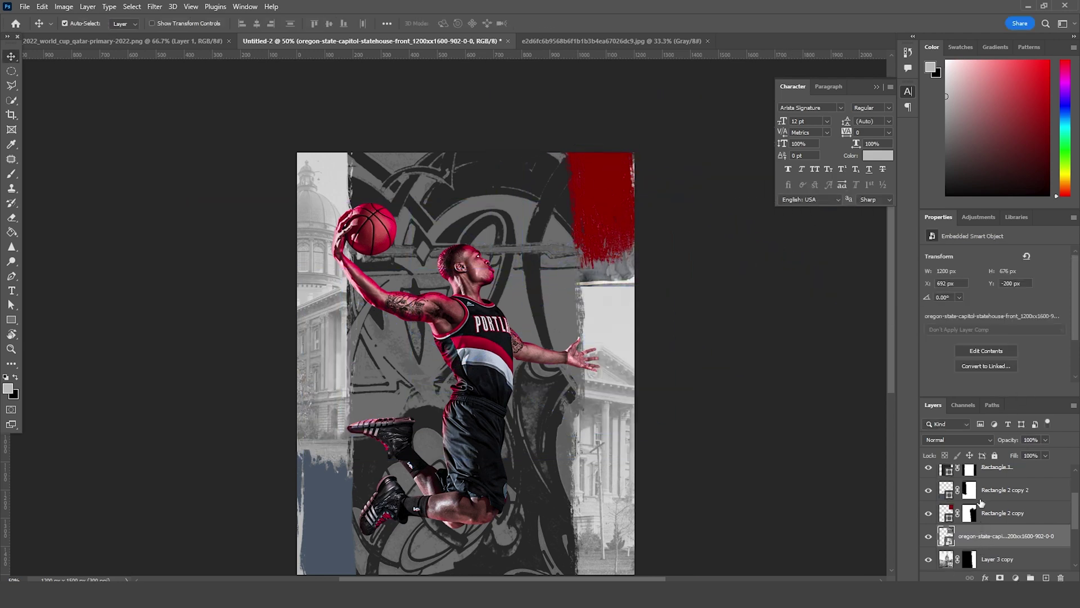
{"action": "left_click_drag", "start_coordinate": [989, 564], "coordinate": [1003, 525]}
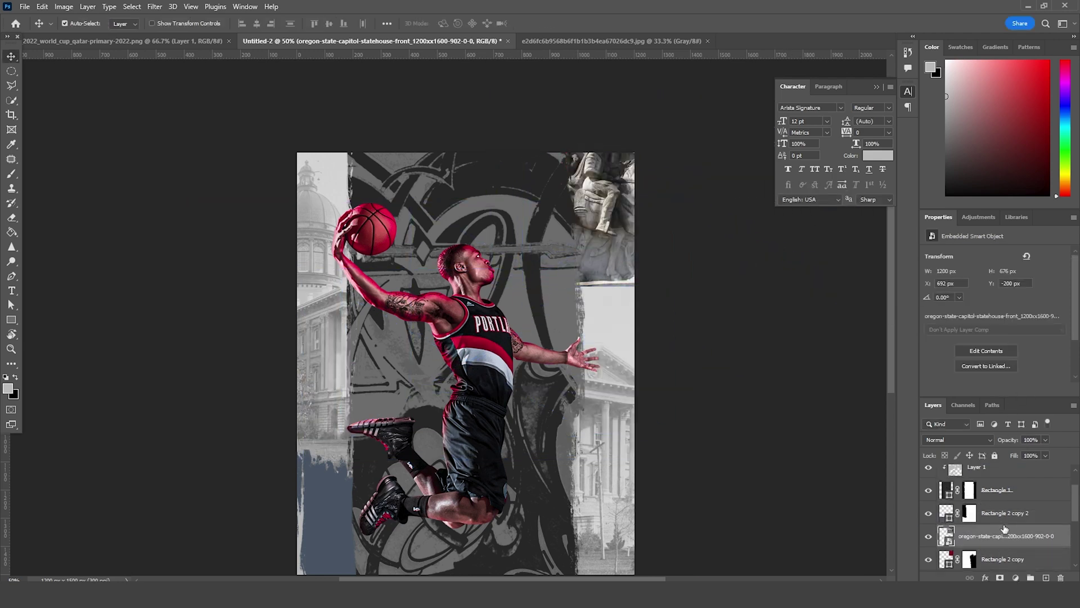
{"action": "scroll", "coordinate": [957, 506], "scroll_direction": "down", "scroll_amount": 2}
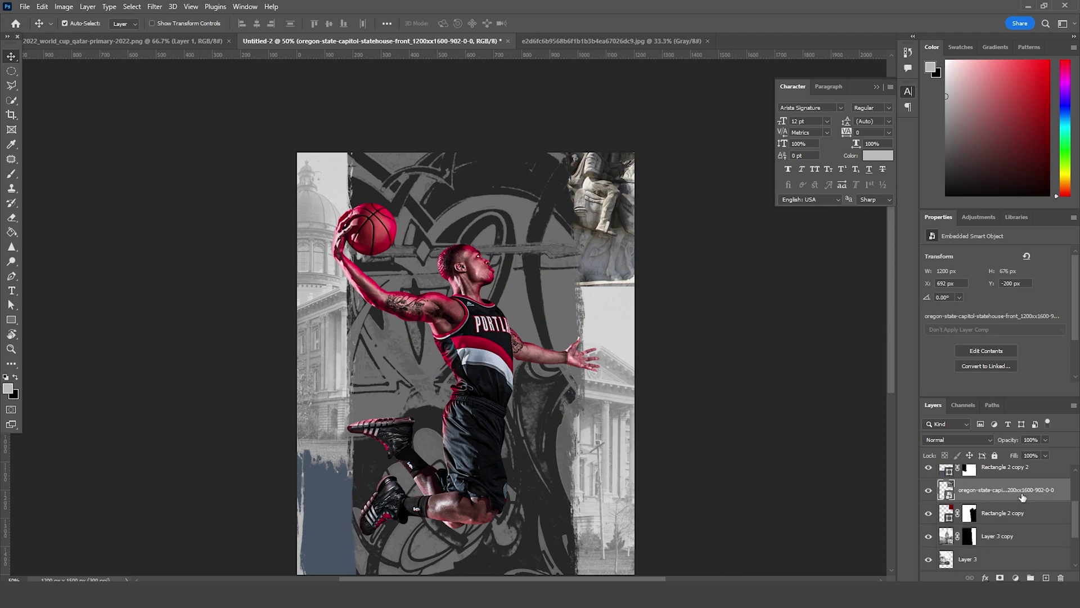
- Clip the statehouse image layer to the dark red Rectangle 2 copy layer and set its blend mode to Soft Light
{"action": "right_click", "coordinate": [1023, 497]}
{"action": "left_click", "coordinate": [924, 349]}
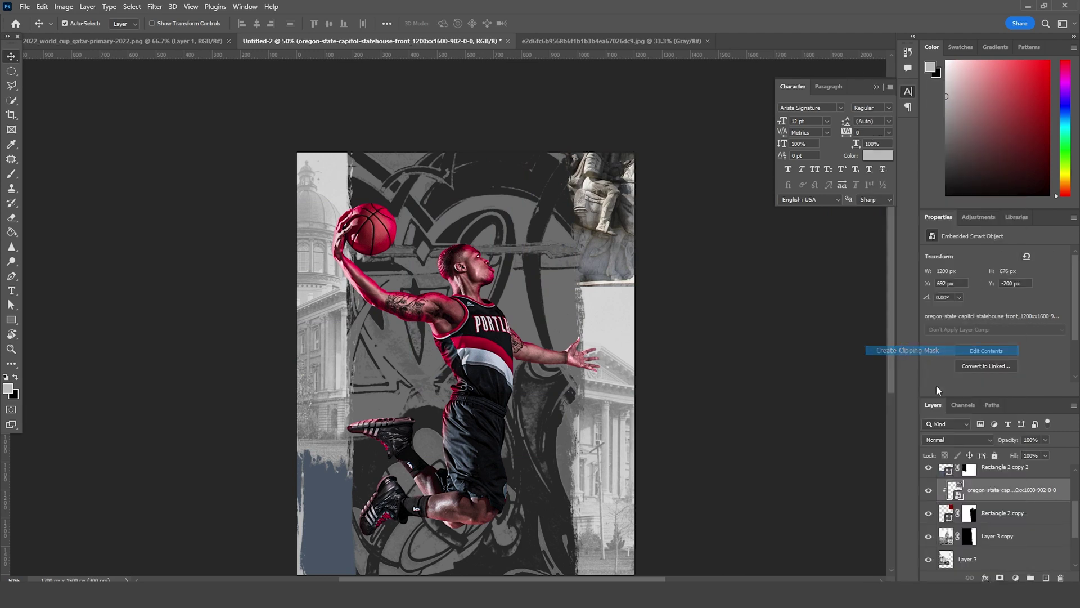
{"action": "left_click", "coordinate": [961, 441]}
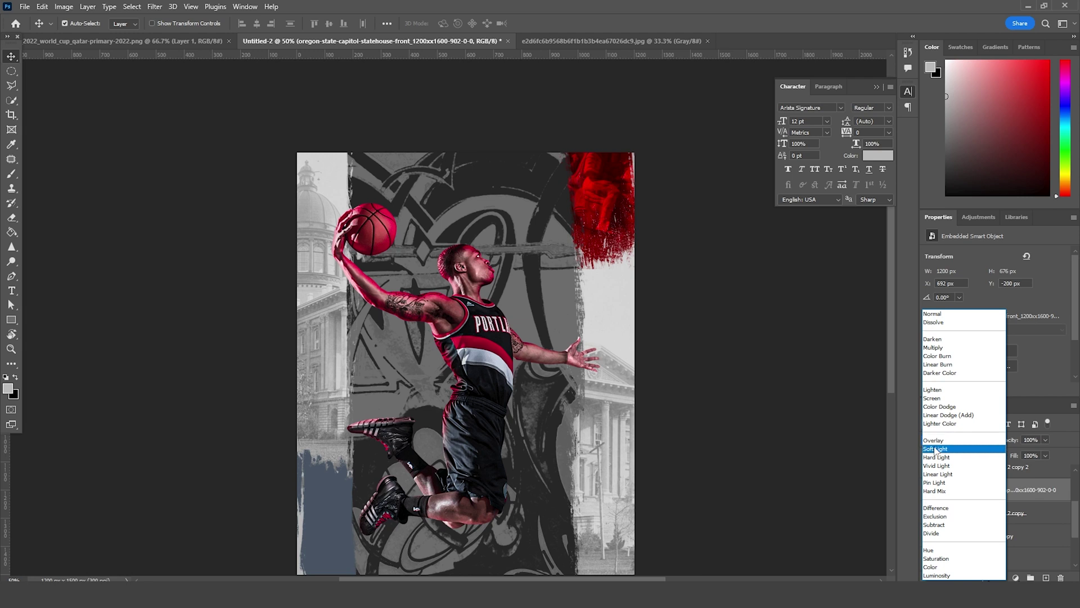
{"action": "left_click", "coordinate": [935, 449]}
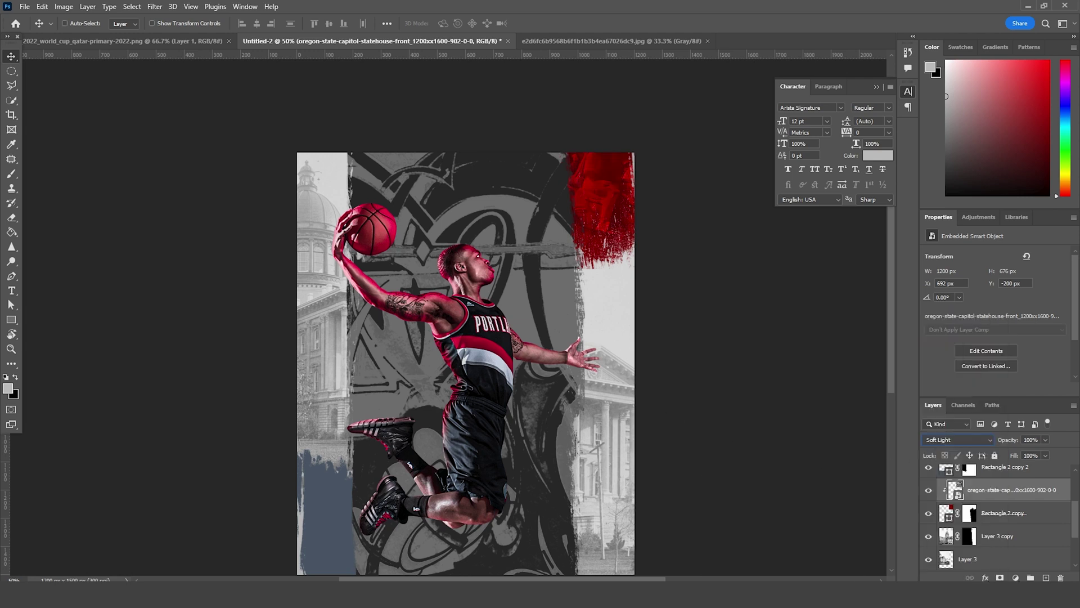
- Duplicate the statehouse image layer, move the copy directly above Rectangle 2 copy 2 and clip it to that layer
{"action": "key", "text": "ctrl+j"}
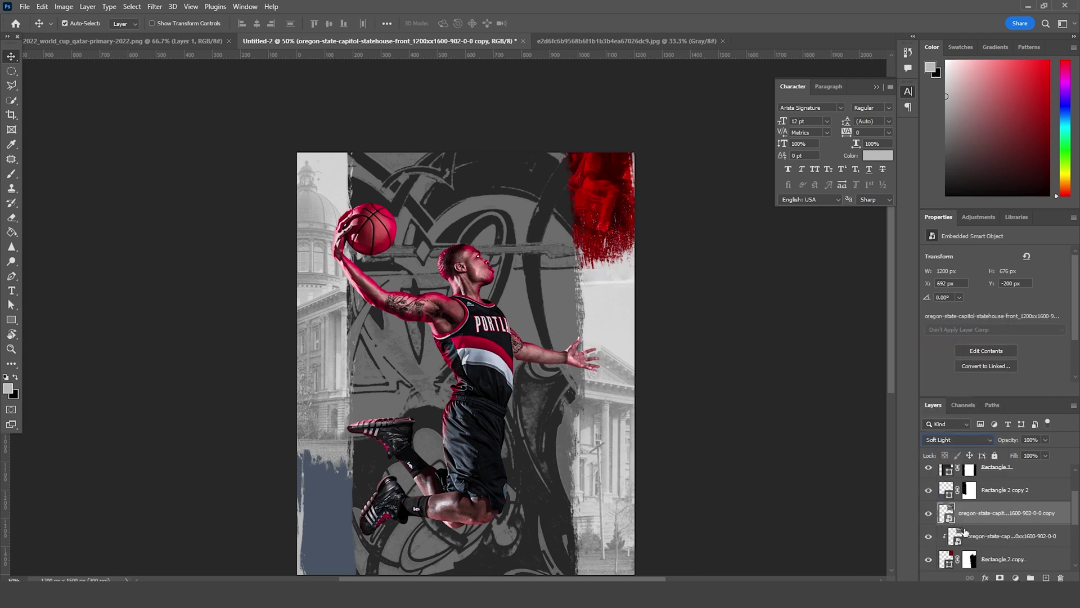
{"action": "mouse_move", "coordinate": [979, 516]}
{"action": "left_mouse_down"}
{"action": "mouse_move", "coordinate": [974, 485]}
{"action": "mouse_move", "coordinate": [972, 502]}
{"action": "left_mouse_up"}
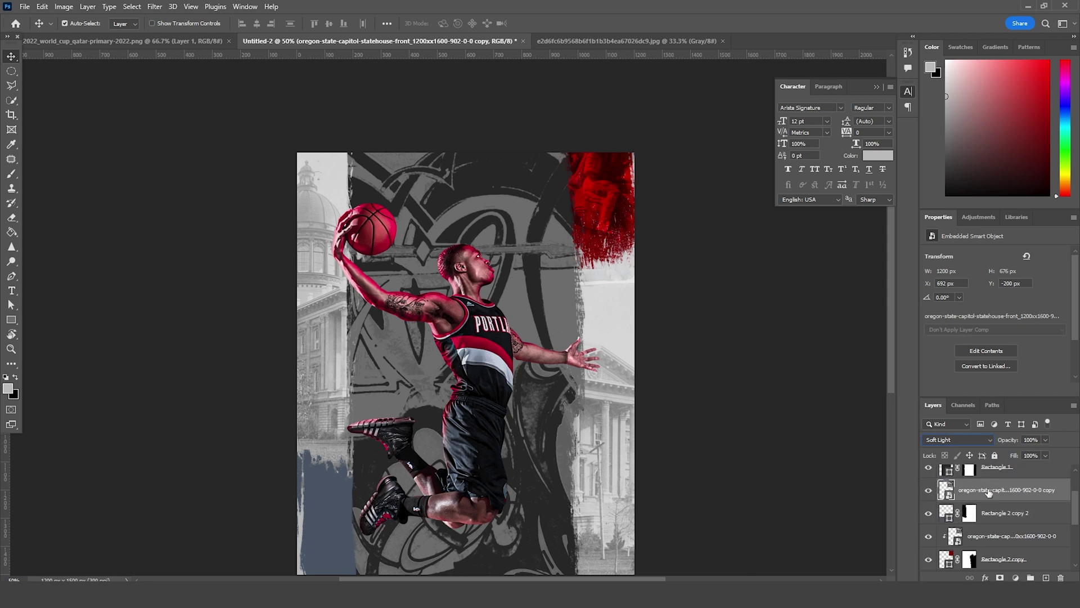
{"action": "right_click", "coordinate": [989, 491]}
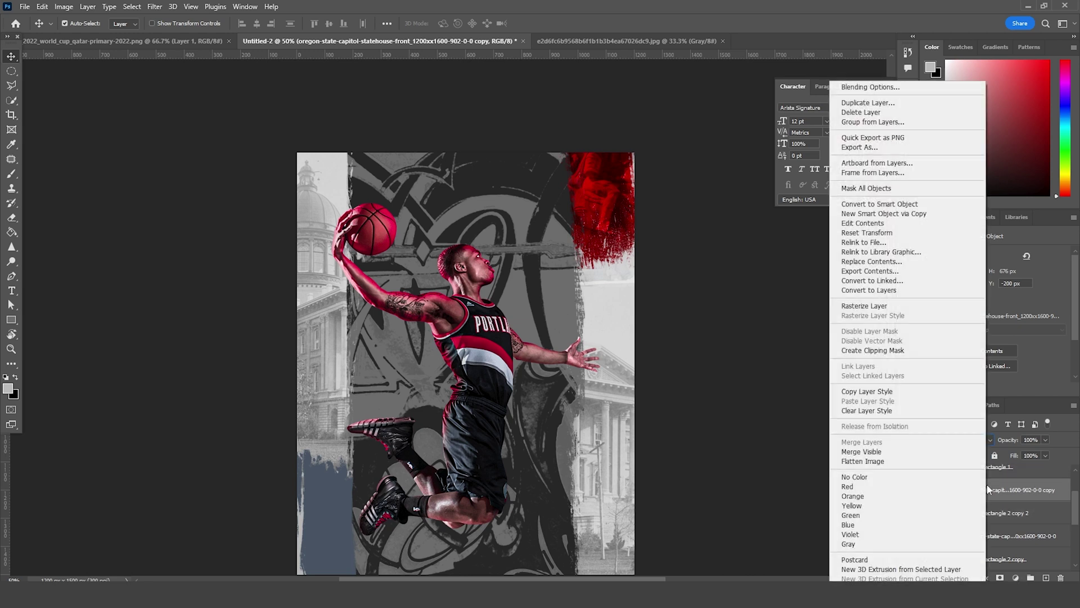
{"action": "left_click", "coordinate": [897, 352]}
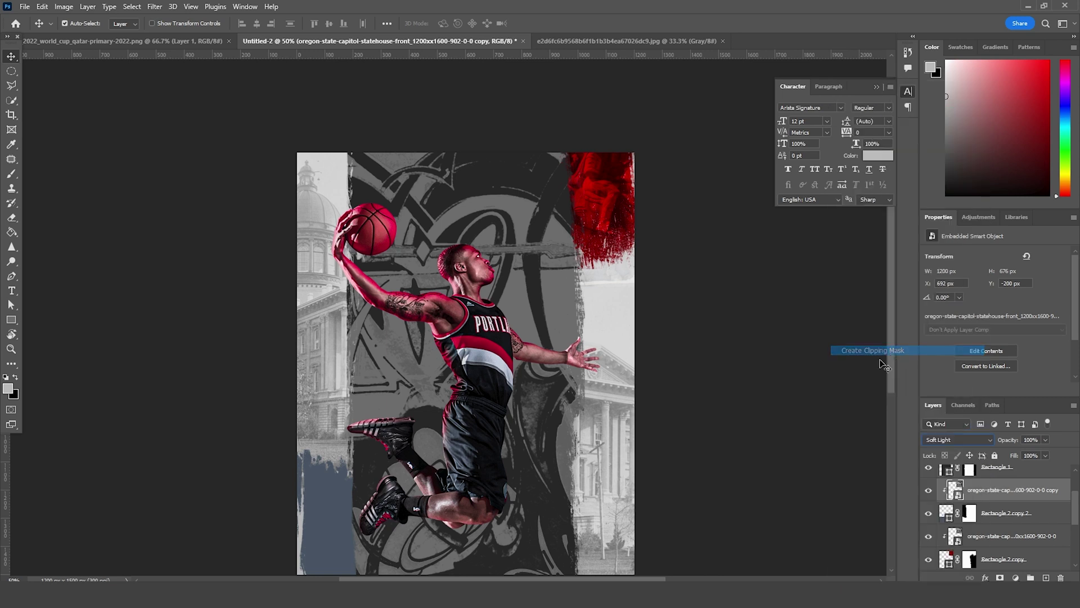
- Enlarge the clipped statehouse copy to 1458 x 821 px over the blue block in the poster's lower-left corner and lock its position
{"action": "key", "text": "ctrl+t"}
{"action": "left_click_drag", "start_coordinate": [654, 248], "coordinate": [351, 554]}
{"action": "scroll", "coordinate": [529, 194], "scroll_direction": "down", "scroll_amount": 5}
{"action": "left_click_drag", "start_coordinate": [594, 353], "coordinate": [632, 373]}
{"action": "left_click_drag", "start_coordinate": [577, 296], "coordinate": [636, 343]}
{"action": "key", "text": "Return"}
{"action": "key", "text": "/"}
{"action": "left_click_drag", "start_coordinate": [760, 293], "coordinate": [675, 500]}
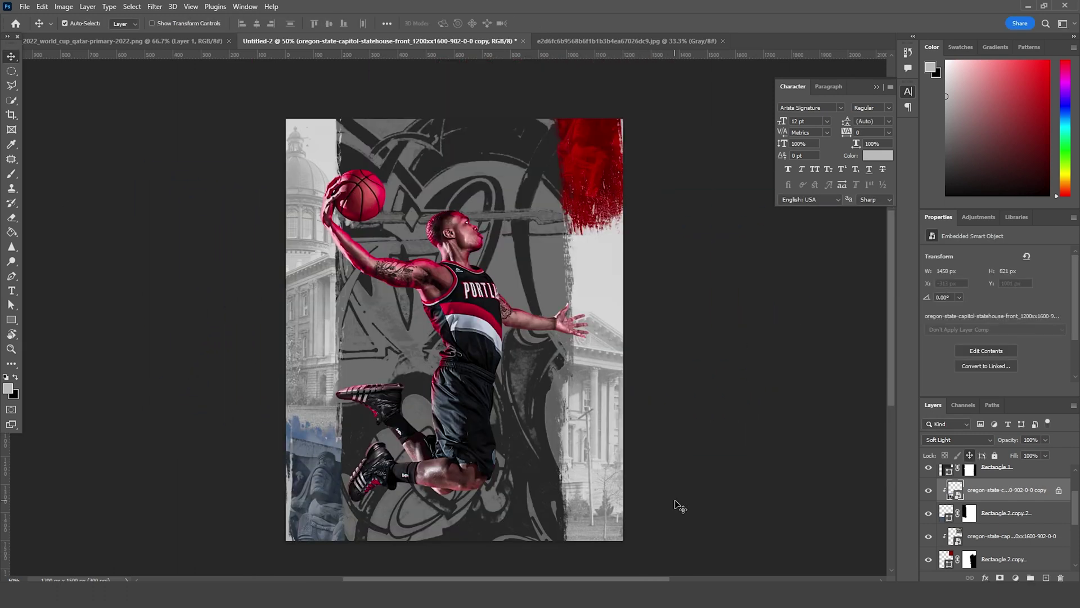
- Add the text PORTLAND and move its layer directly below the player's Layer 2
{"action": "left_click", "coordinate": [12, 290]}
{"action": "left_click", "coordinate": [417, 369]}
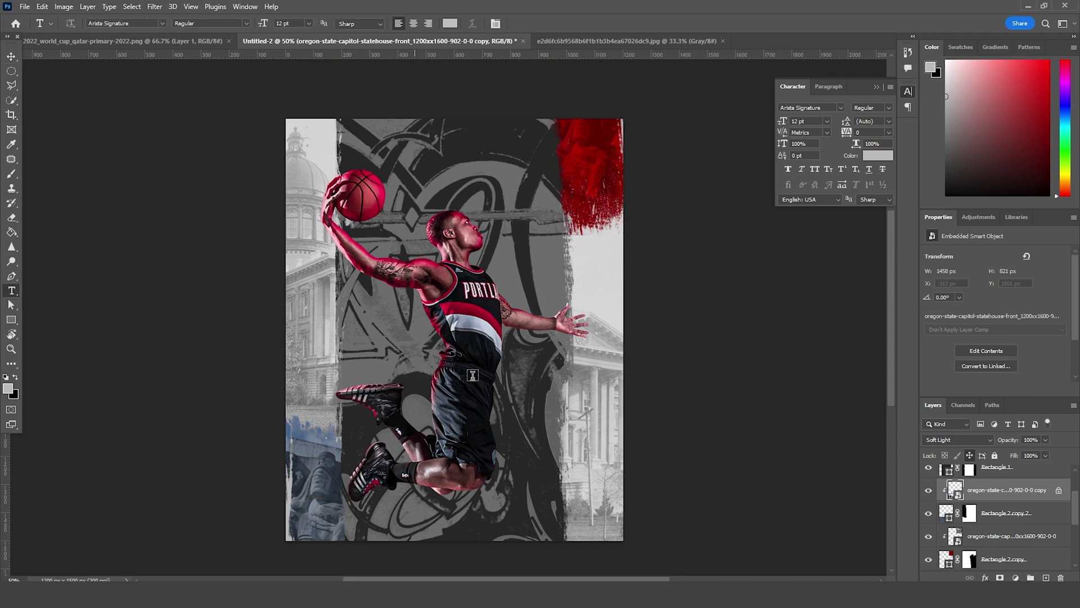
{"action": "key", "text": "BackSpace"}
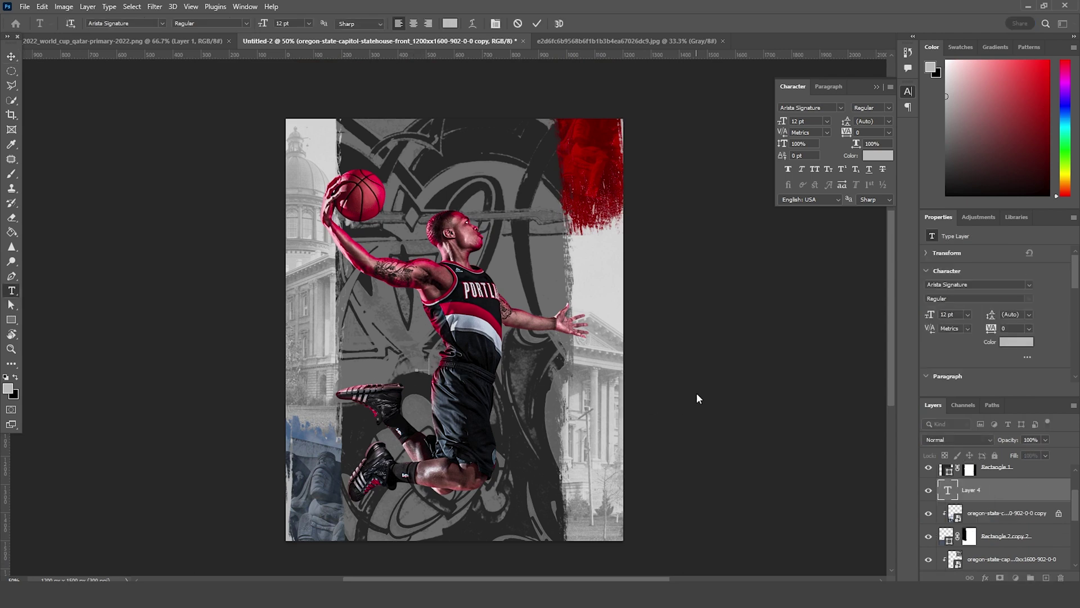
{"action": "type", "text": "ian"}
{"action": "left_click", "coordinate": [943, 497]}
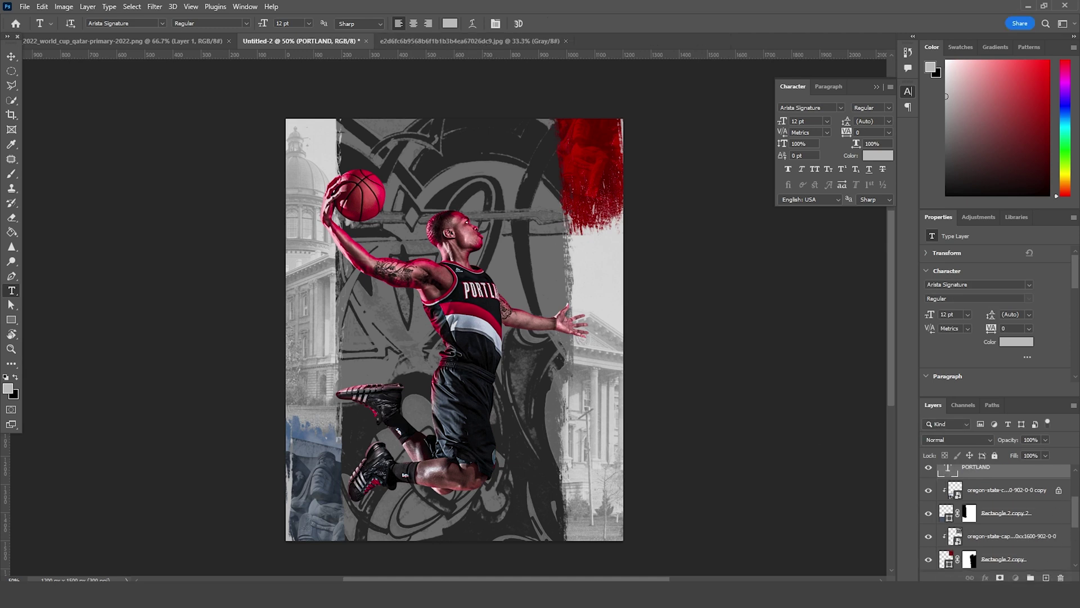
{"action": "scroll", "coordinate": [1005, 518], "scroll_direction": "down", "scroll_amount": 3}
{"action": "left_click_drag", "start_coordinate": [1005, 537], "coordinate": [1005, 485]}
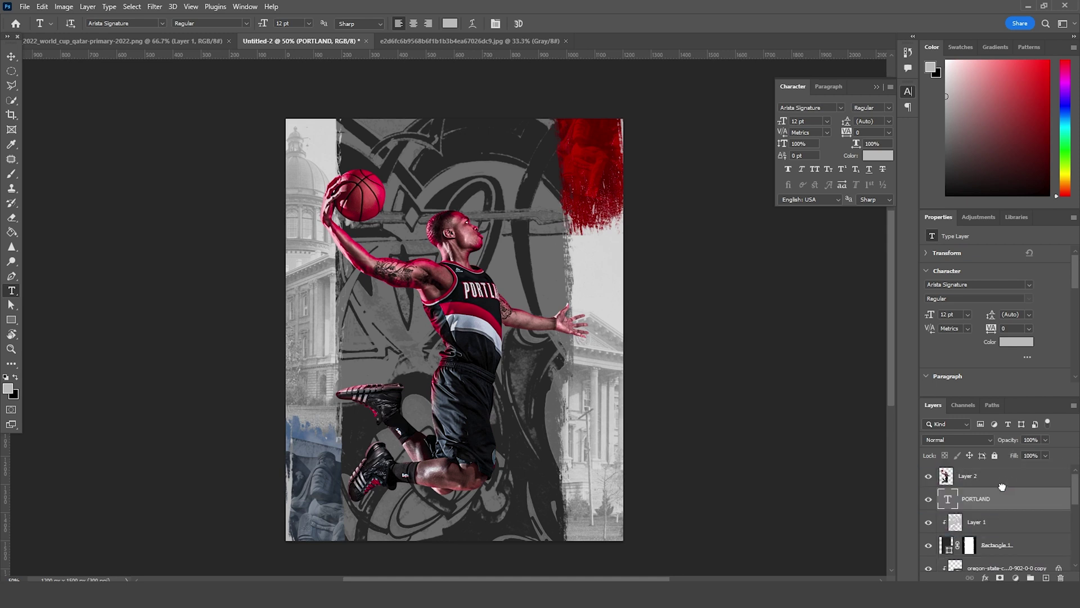
- Rotate the PORTLAND text to read vertically upwards and enlarge it to 82.23 pt behind the player
{"action": "key", "text": "ctrl+t"}
{"action": "left_click_drag", "start_coordinate": [510, 350], "coordinate": [423, 254]}
{"action": "left_click_drag", "start_coordinate": [454, 335], "coordinate": [504, 157]}
{"action": "left_click_drag", "start_coordinate": [489, 304], "coordinate": [504, 271]}
{"action": "key", "text": "Return"}
- Change the PORTLAND text's font to Anton
{"action": "double_click", "coordinate": [949, 499]}
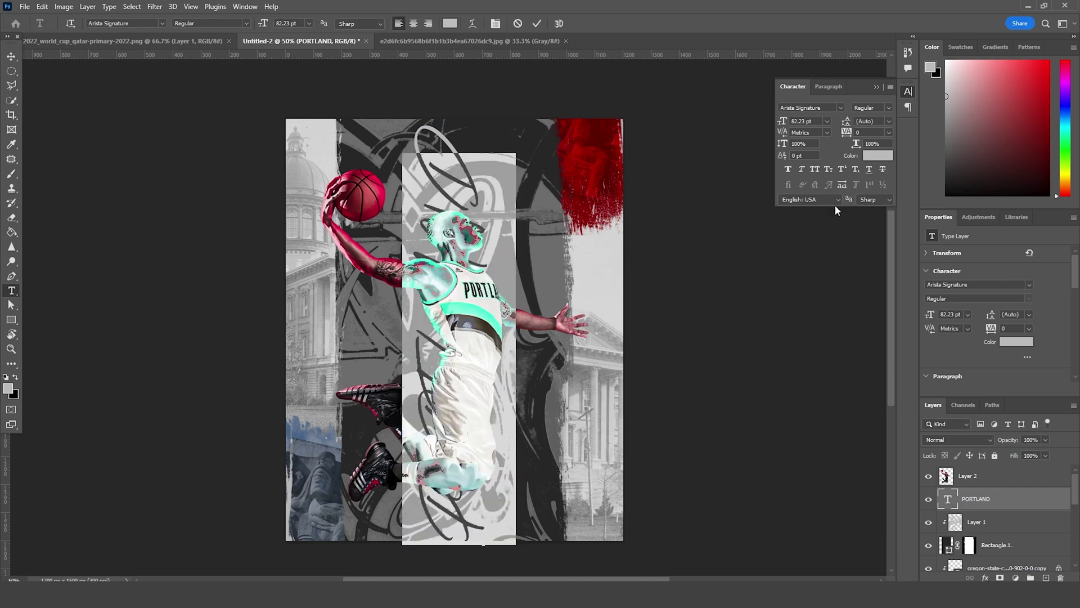
{"action": "left_click", "coordinate": [838, 105]}
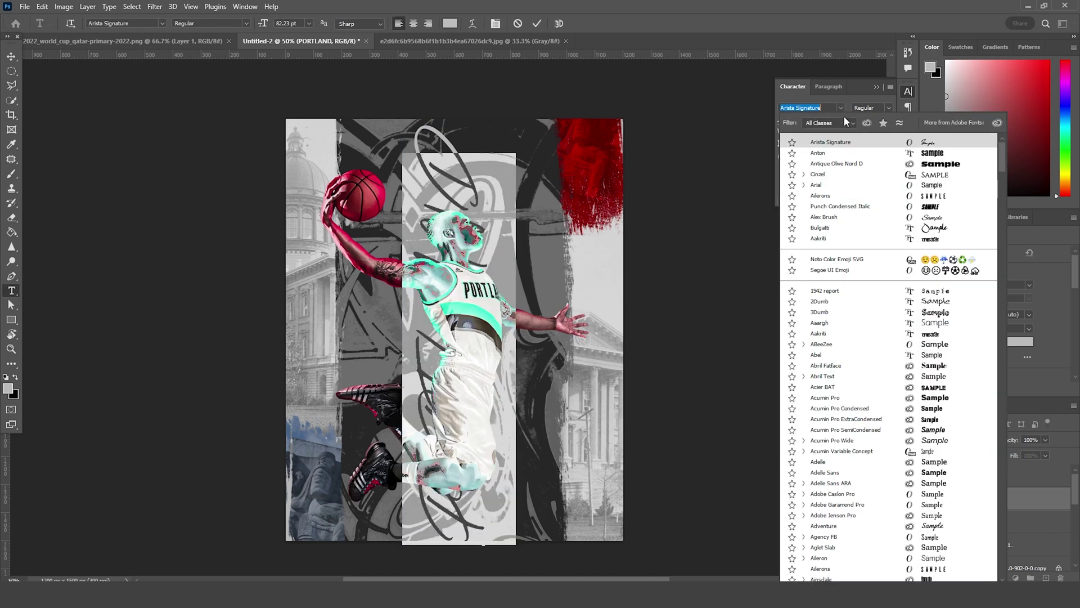
{"action": "left_click", "coordinate": [846, 153]}
{"action": "left_click", "coordinate": [11, 56]}
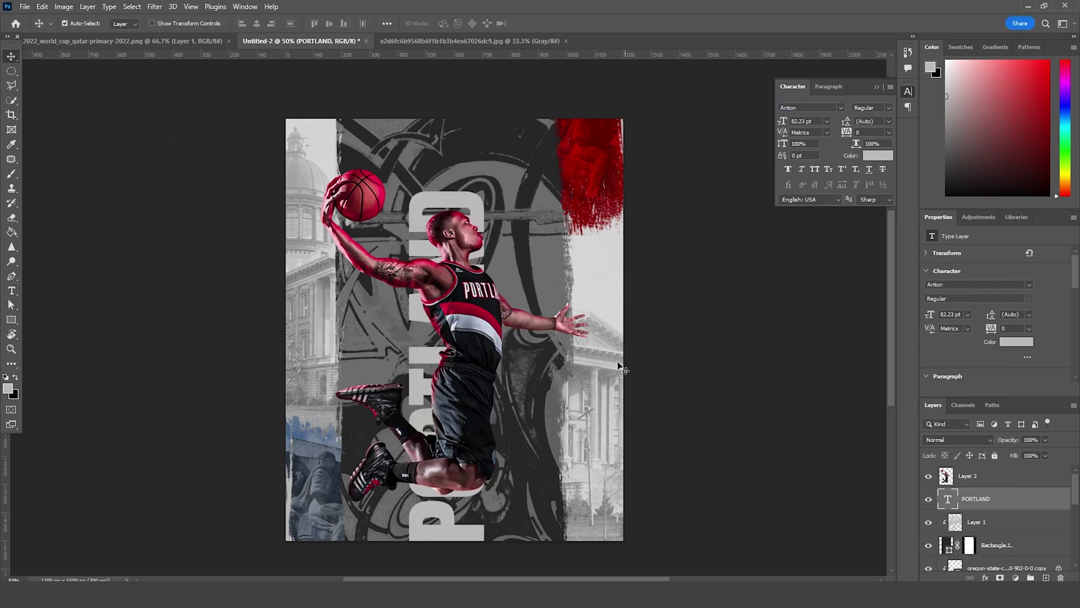
- Enlarge the vertical PORTLAND text to 107.45 pt so it spans most of the poster's height behind the player
{"action": "key", "text": "ctrl+t"}
{"action": "left_click_drag", "start_coordinate": [471, 367], "coordinate": [481, 337]}
{"action": "left_click_drag", "start_coordinate": [527, 514], "coordinate": [534, 529]}
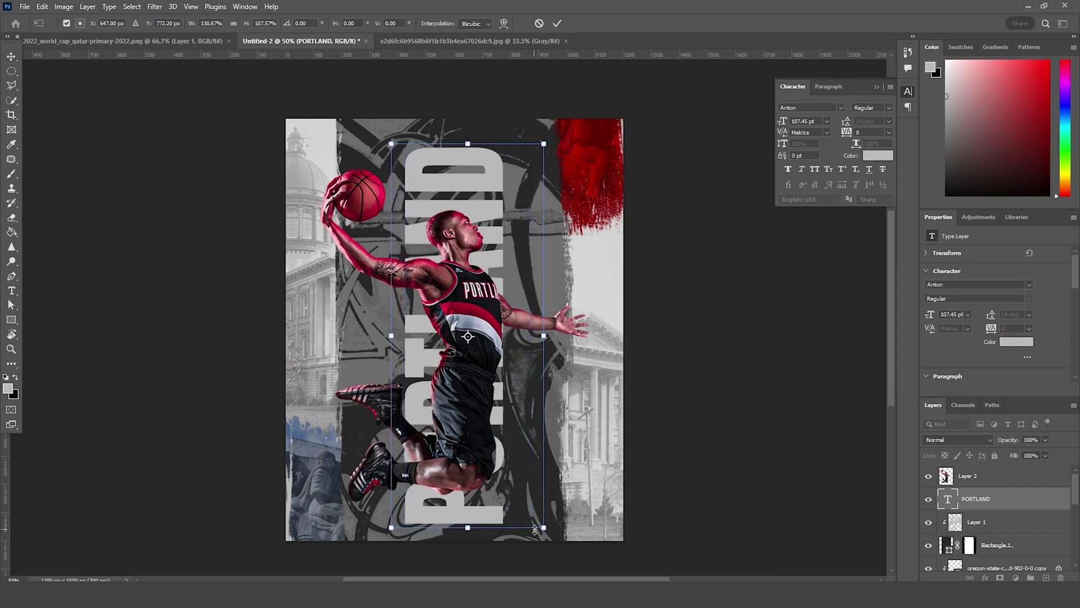
{"action": "key", "text": "Return"}
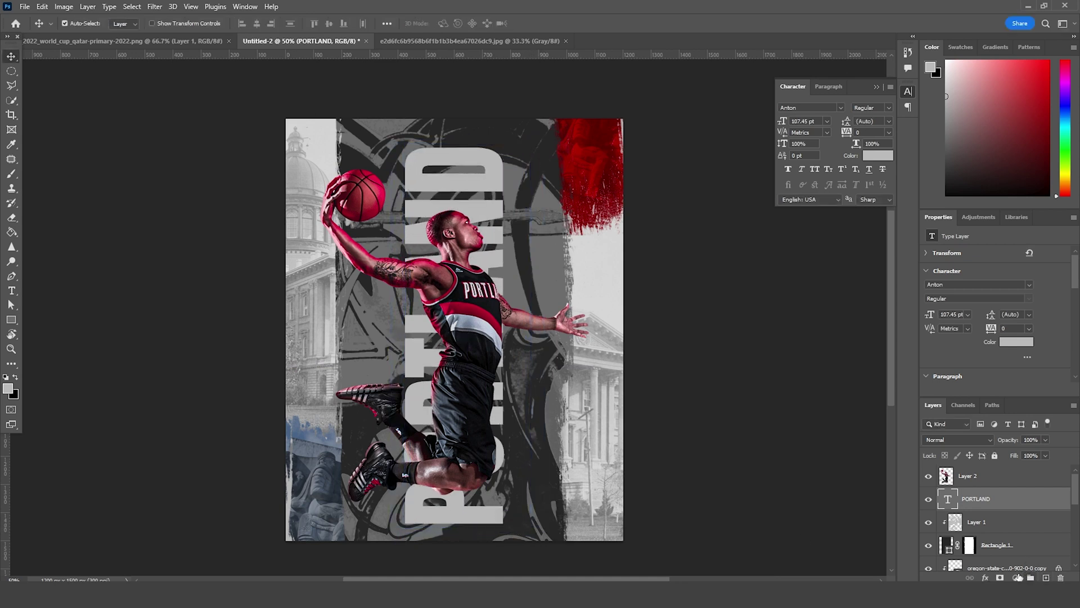
- Add a layer mask to the PORTLAND text and roughen its side edges in black with the 2300 px brush
{"action": "left_click", "coordinate": [1001, 577]}
{"action": "key", "text": "b"}
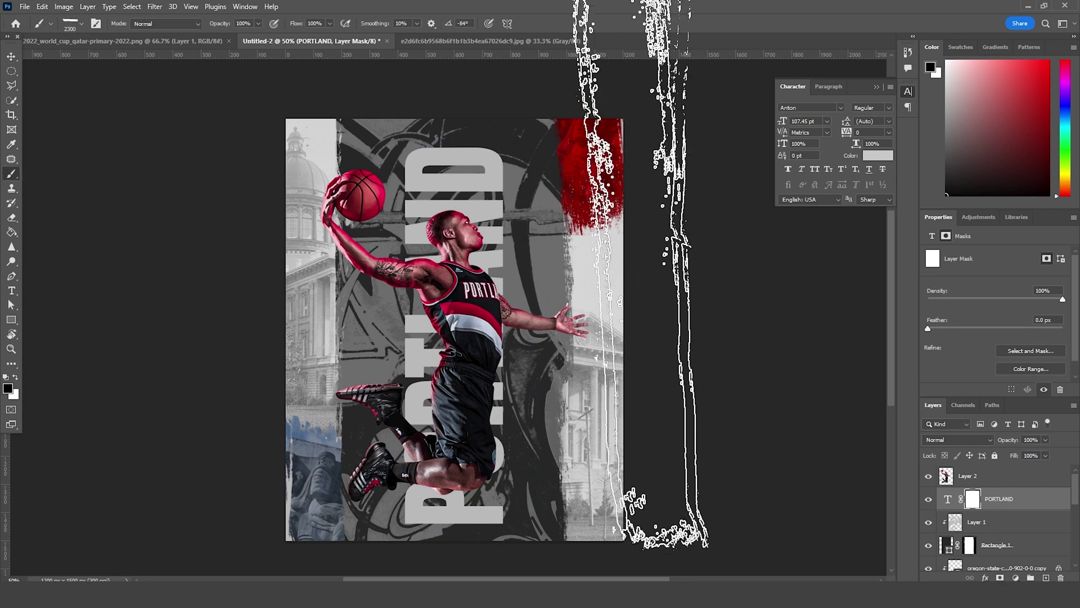
{"action": "left_click", "coordinate": [368, 405]}
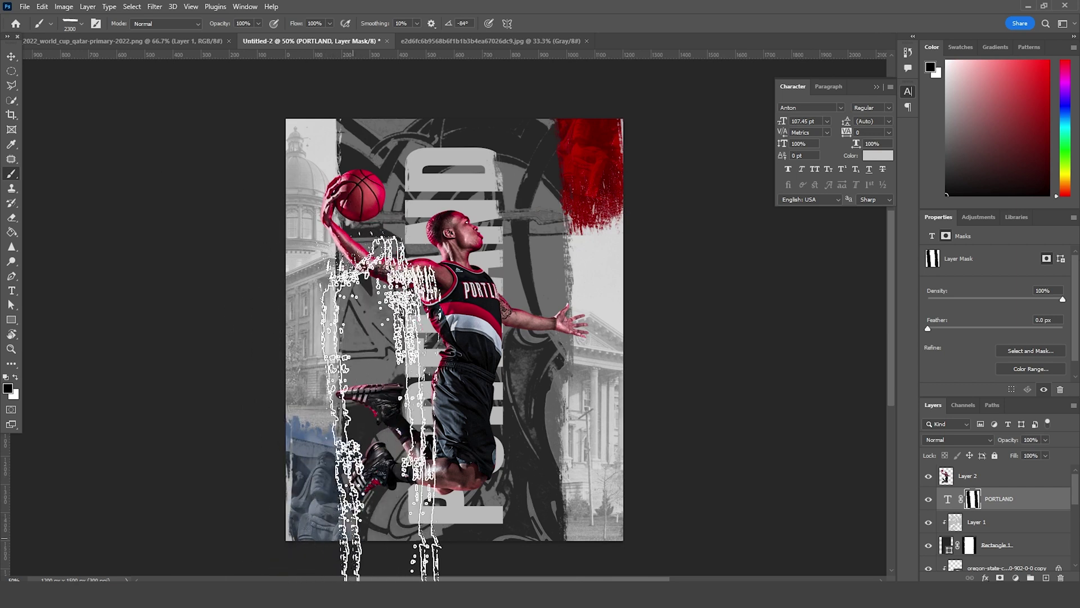
{"action": "scroll", "coordinate": [495, 338], "scroll_direction": "down", "scroll_amount": 5}
{"action": "scroll", "coordinate": [726, 366], "scroll_direction": "up", "scroll_amount": 6}
{"action": "key", "text": "v"}
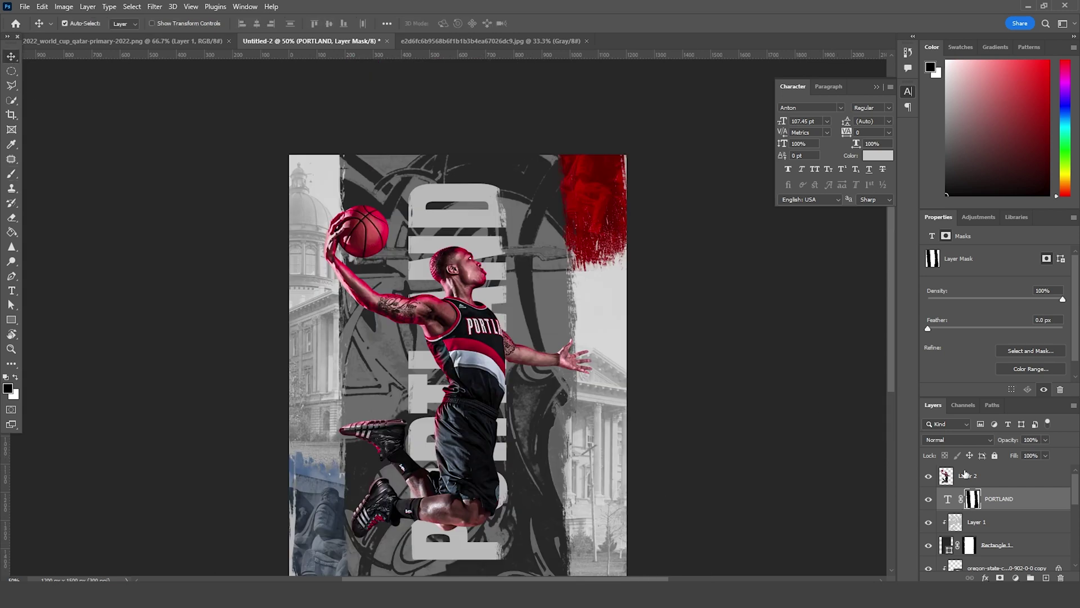
- Add a Color Lookup adjustment layer above the player's Layer 2 and load WindyCine LUT.cube as its 3D LUT
{"action": "left_click", "coordinate": [965, 474]}
{"action": "left_click", "coordinate": [1016, 577]}
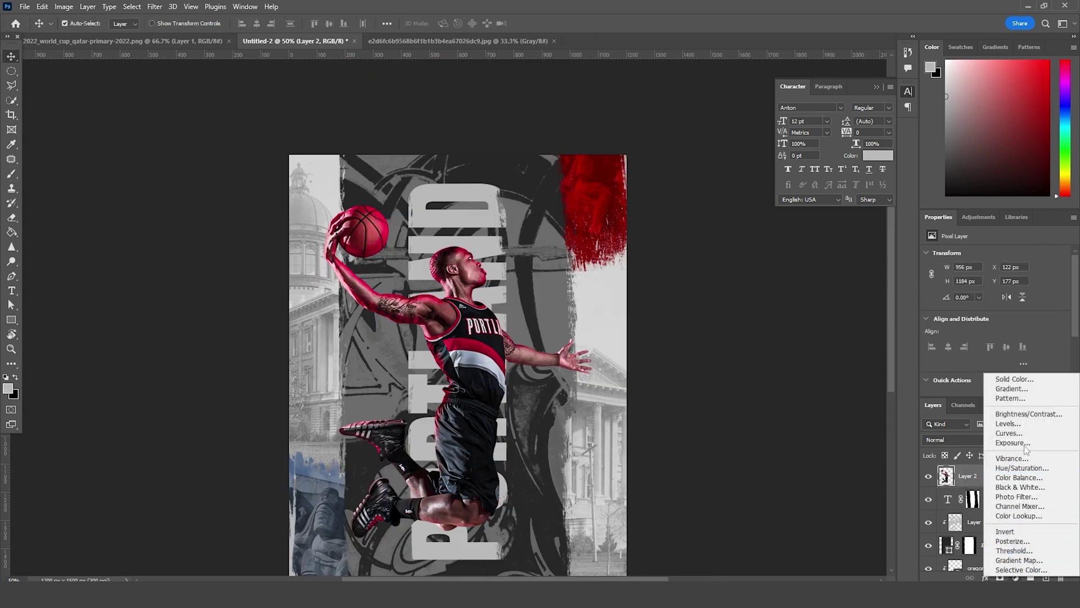
{"action": "left_click", "coordinate": [1020, 515]}
{"action": "left_click", "coordinate": [999, 256]}
{"action": "left_click", "coordinate": [976, 267]}
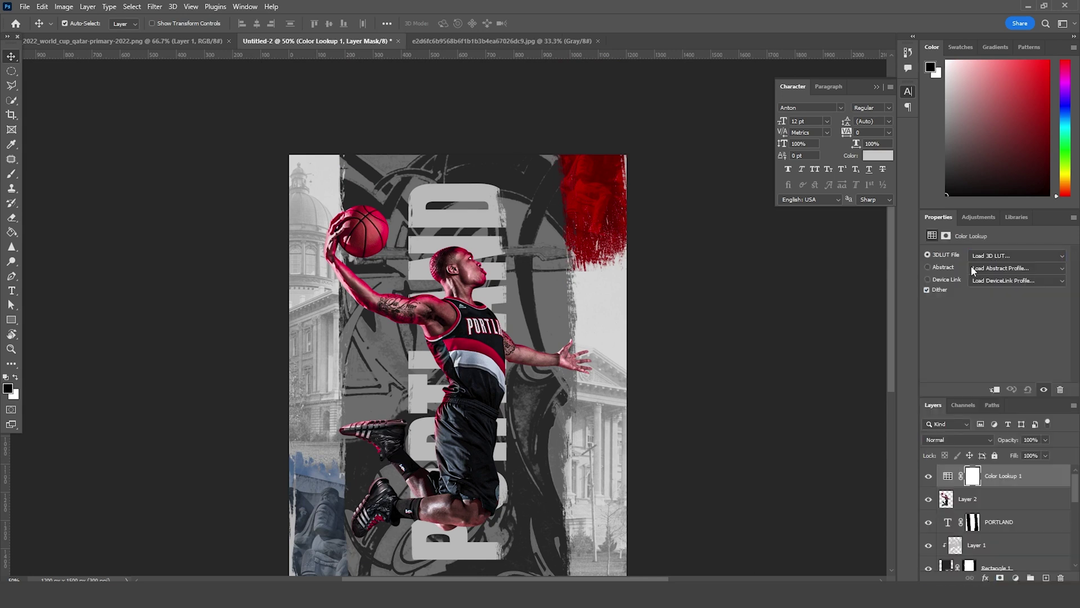
{"action": "left_click", "coordinate": [160, 94]}
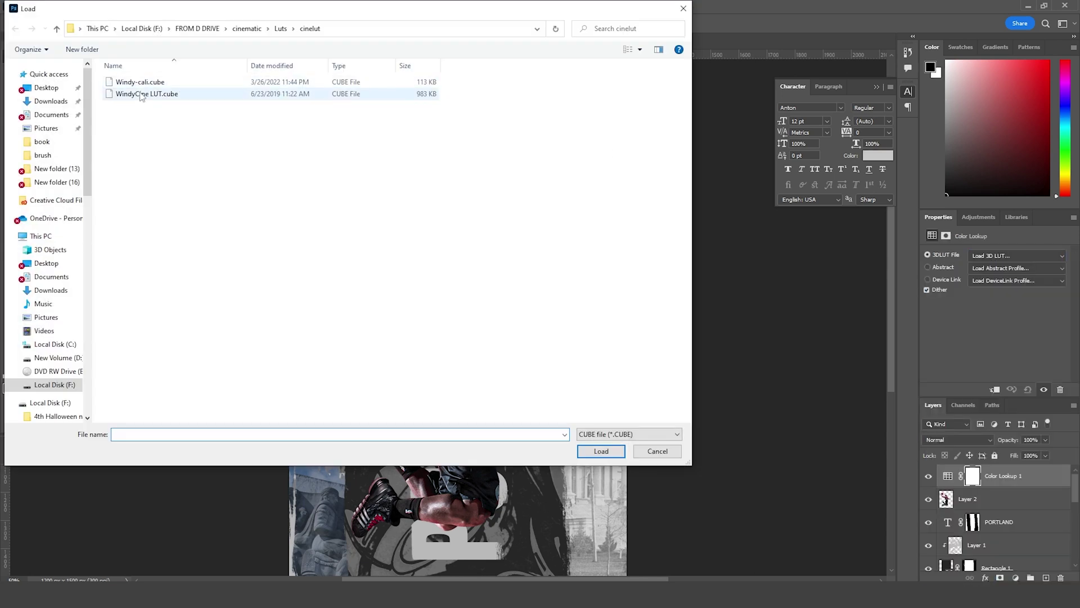
{"action": "left_click", "coordinate": [611, 451]}
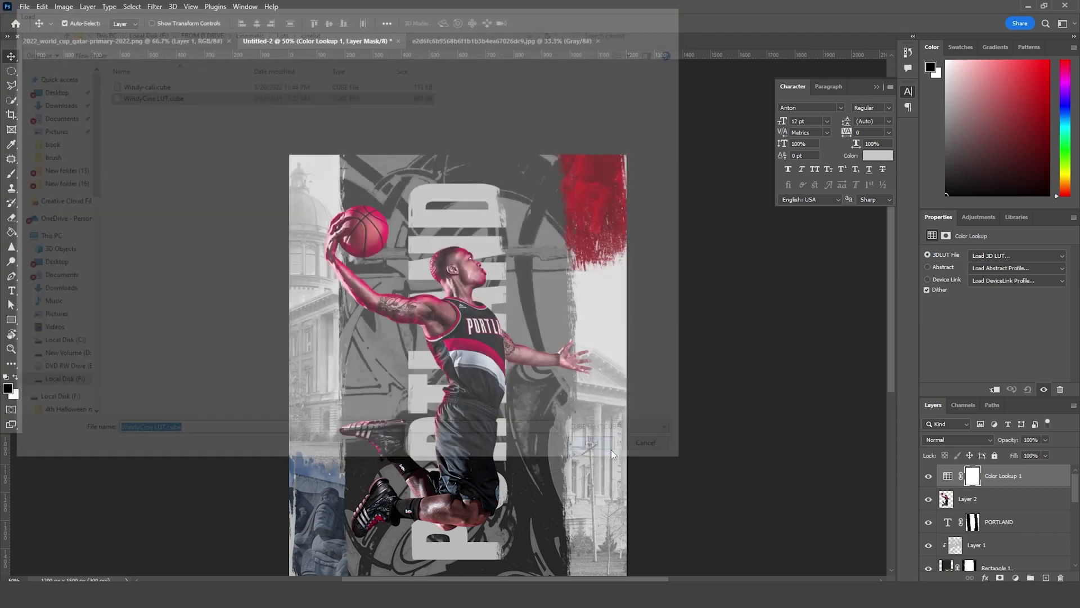
{"action": "scroll", "coordinate": [488, 366], "scroll_direction": "down", "scroll_amount": 2}
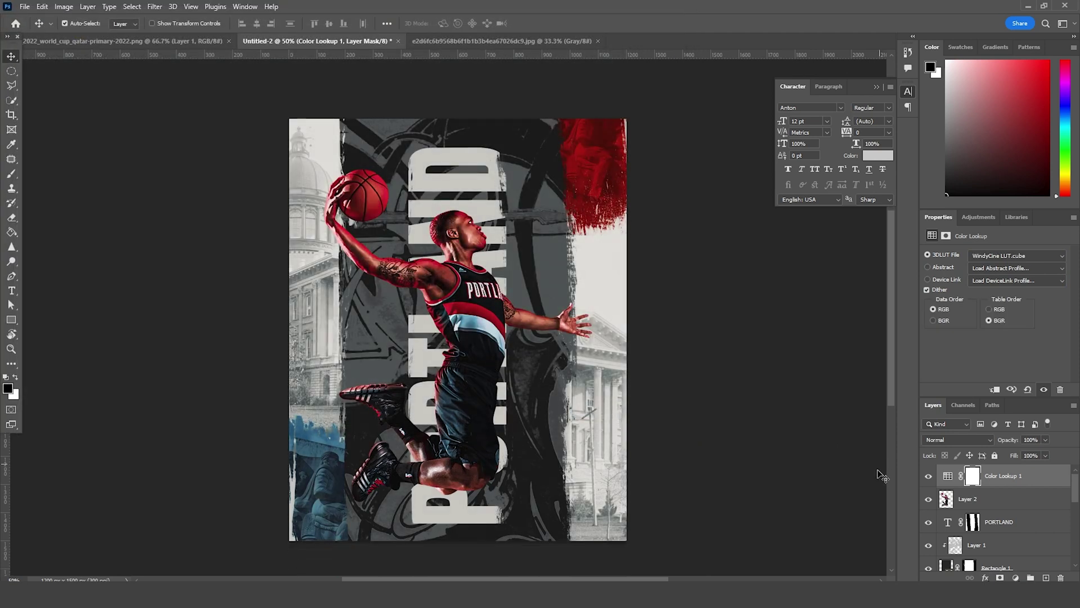
- Add a Color Balance adjustment layer with midtones at Cyan-Red -22, Magenta-Green +17 and Yellow-Blue +8
{"action": "left_click", "coordinate": [1018, 578]}
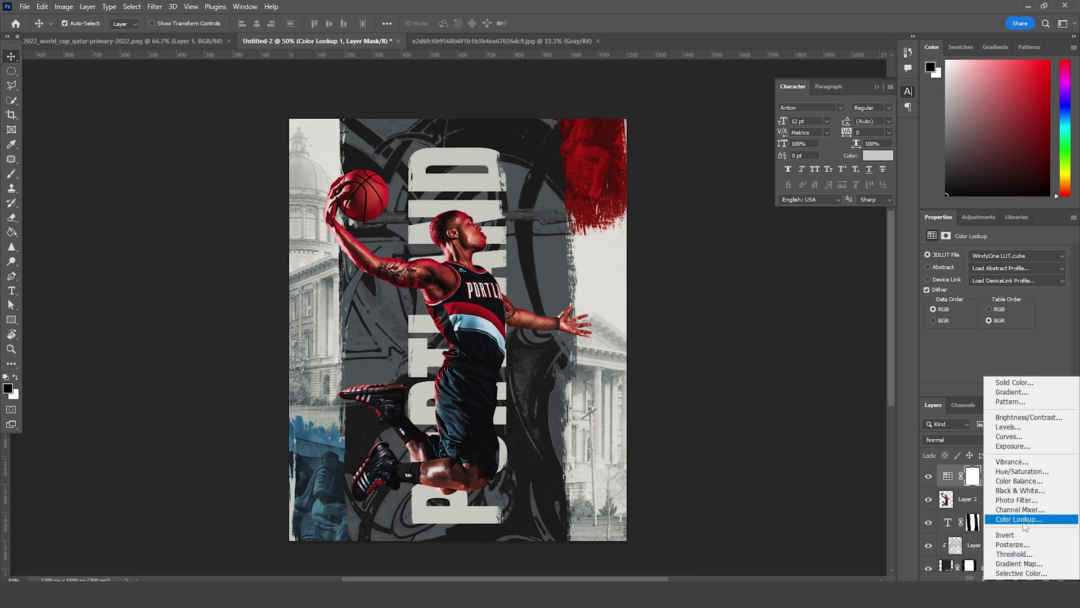
{"action": "left_click", "coordinate": [1021, 482]}
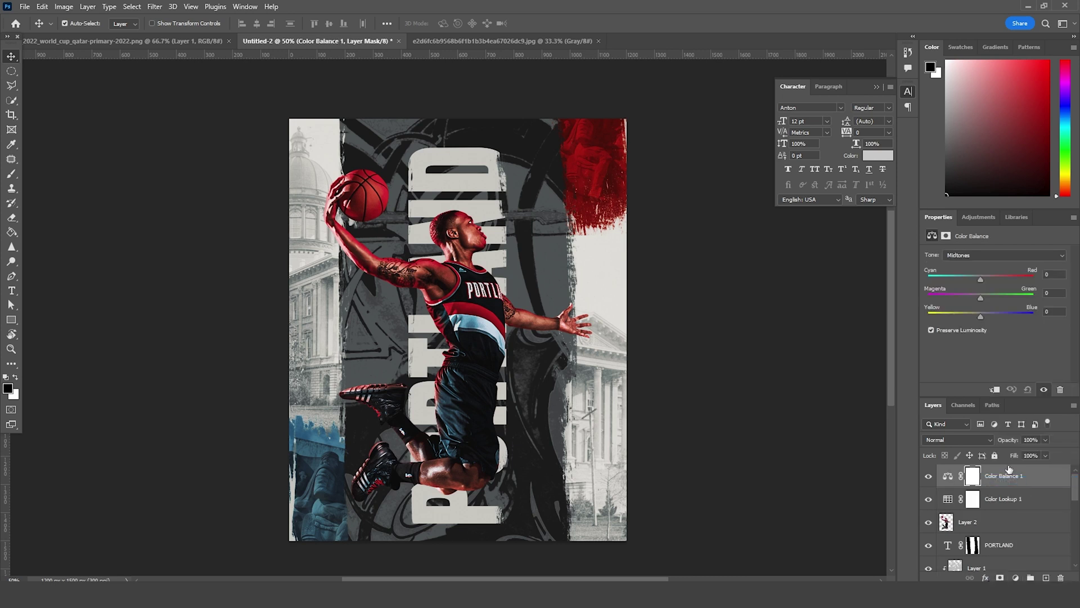
{"action": "left_click_drag", "start_coordinate": [997, 297], "coordinate": [973, 280]}
- Lower the opacity of the graffiti texture on Layer 1 to 27%
{"action": "scroll", "coordinate": [939, 534], "scroll_direction": "down", "scroll_amount": 3}
{"action": "scroll", "coordinate": [950, 539], "scroll_direction": "down", "scroll_amount": 2}
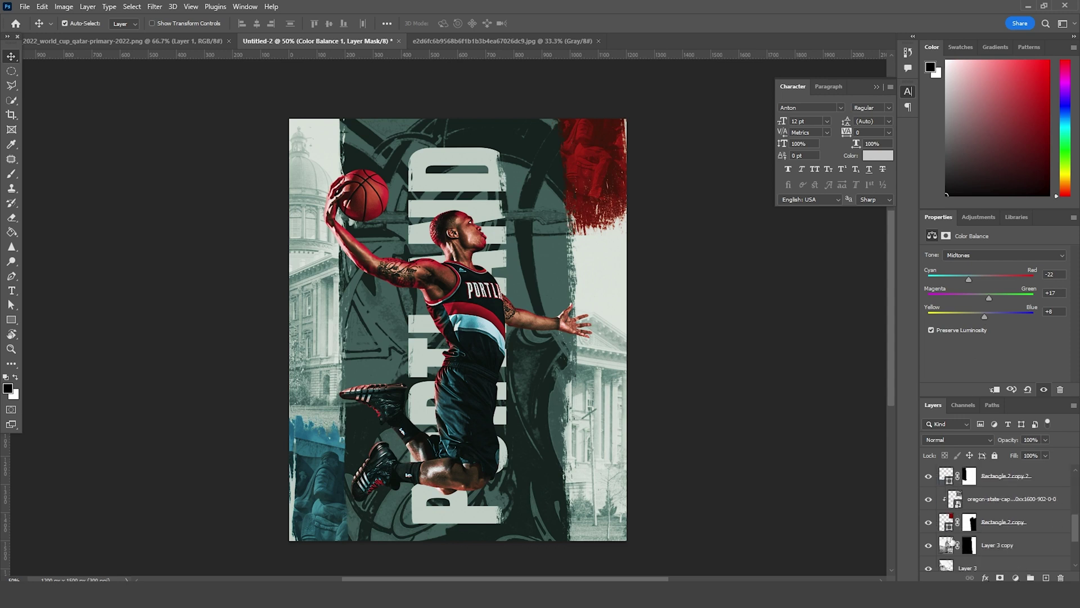
{"action": "left_click", "coordinate": [541, 284]}
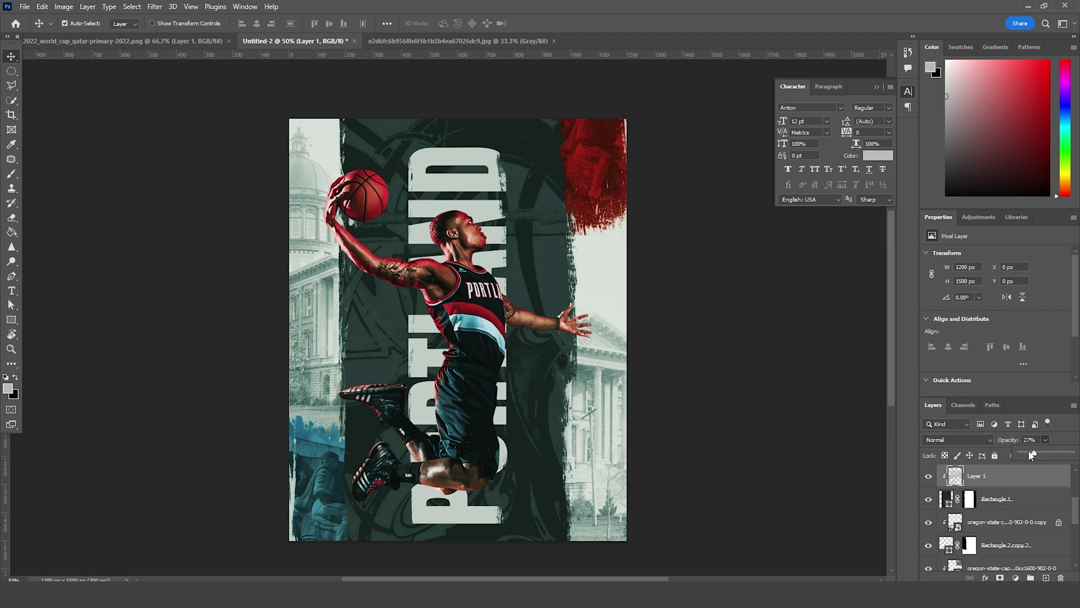
{"action": "scroll", "coordinate": [422, 344], "scroll_direction": "up", "scroll_amount": 2}
{"action": "scroll", "coordinate": [422, 344], "scroll_direction": "down", "scroll_amount": 4}
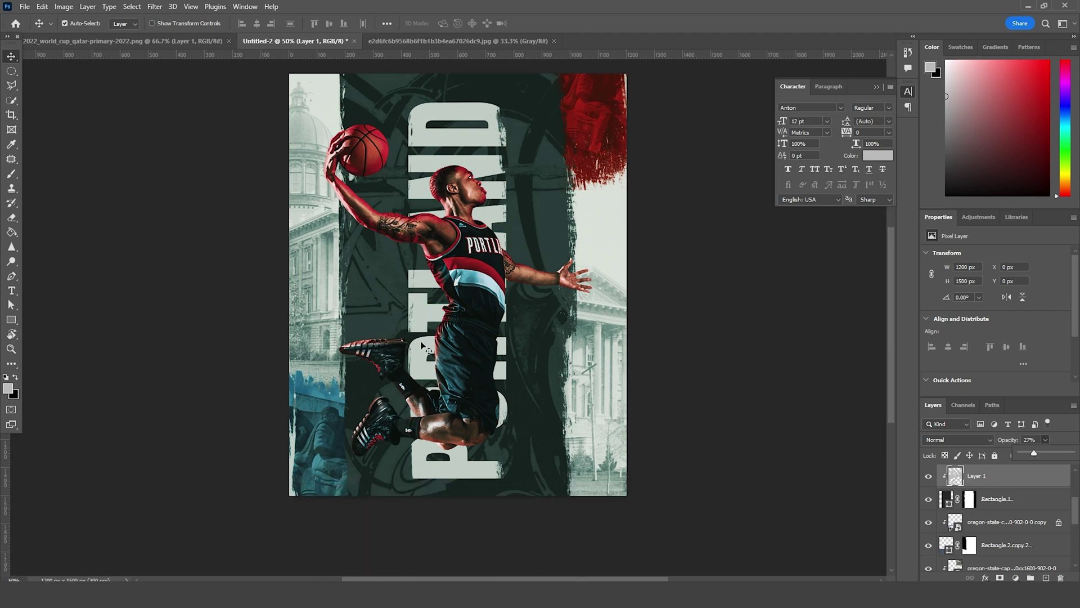